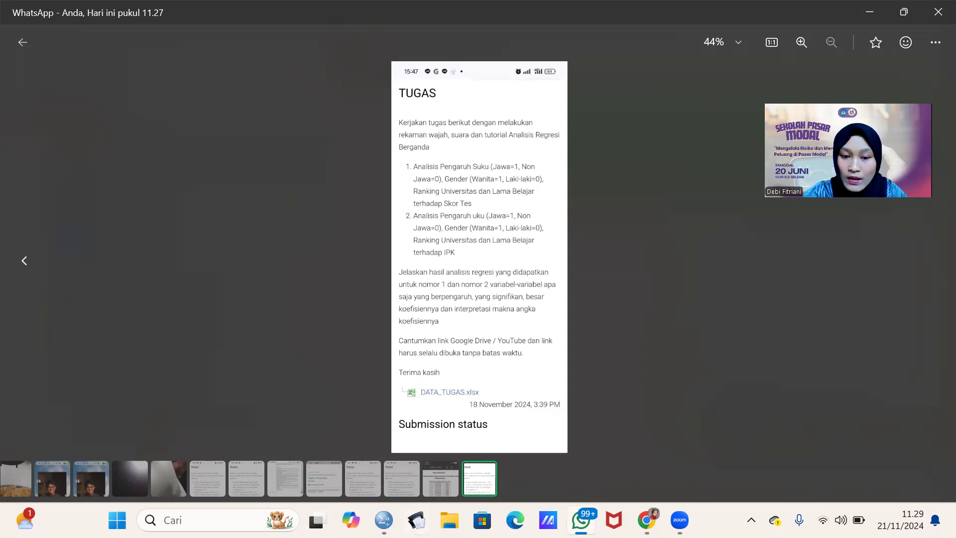
Step: Switch to the SPSS Data Editor, start opening a data file and show only Excel files (*.xls, *.xlsx, *.xlsm)
mouse_move(384, 519)
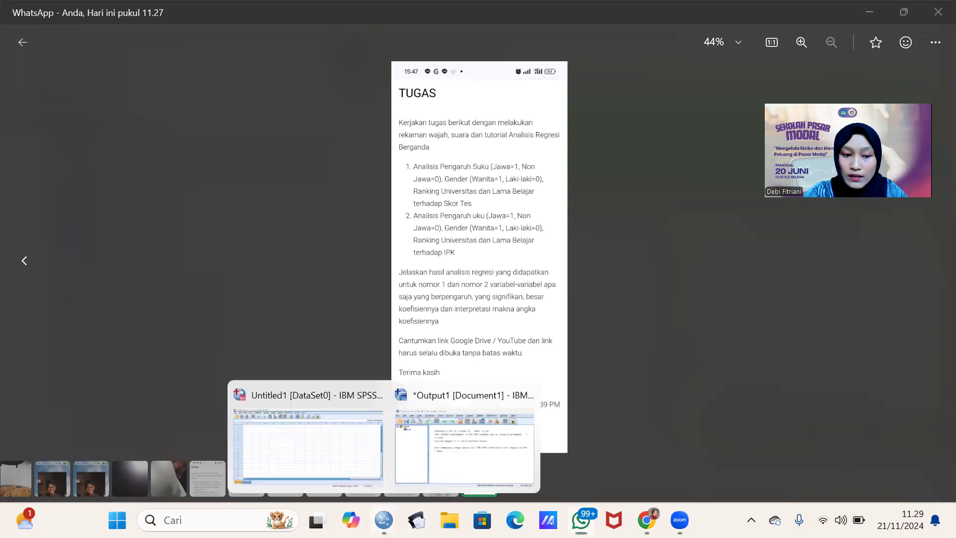
click(335, 464)
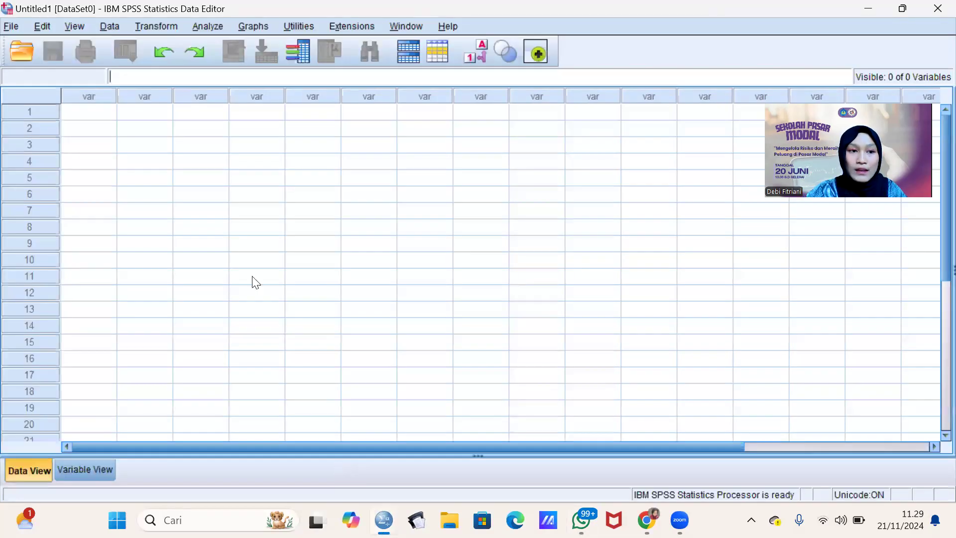
click(17, 61)
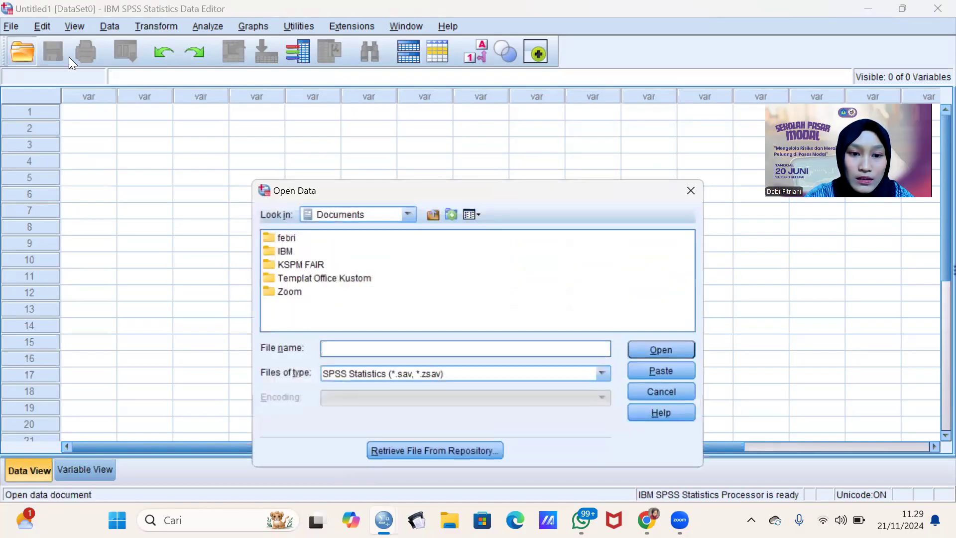
click(601, 373)
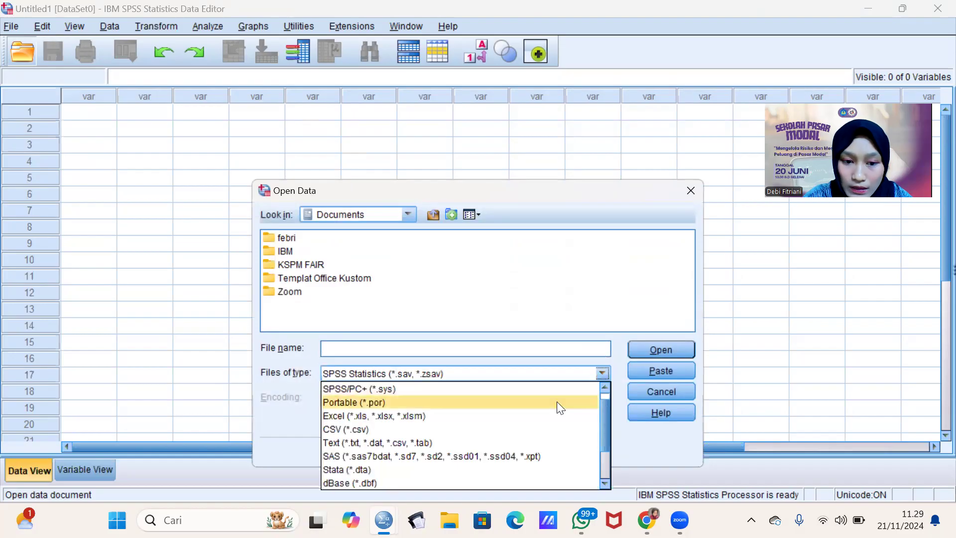
click(529, 420)
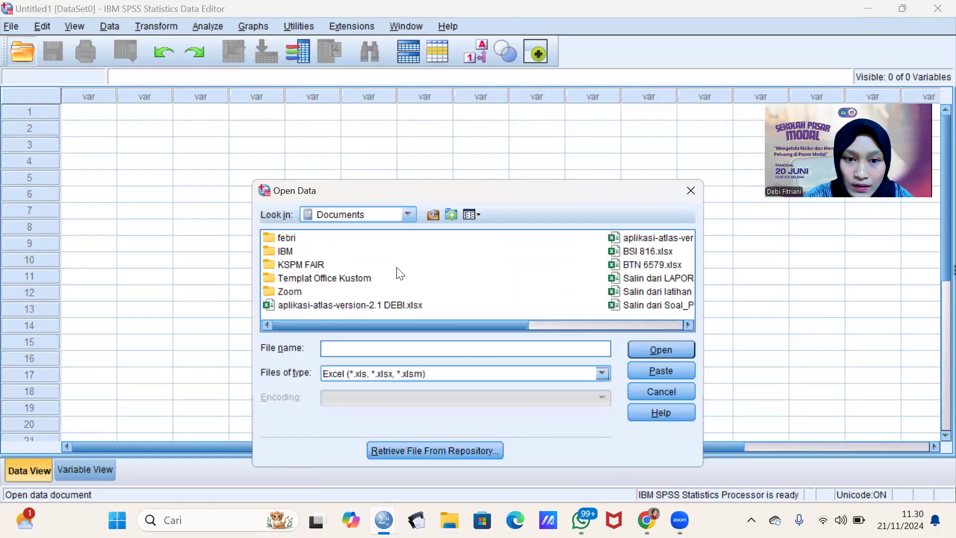
Step: Look through the Documents folder and PC ini for the assignment's Excel workbook
click(407, 214)
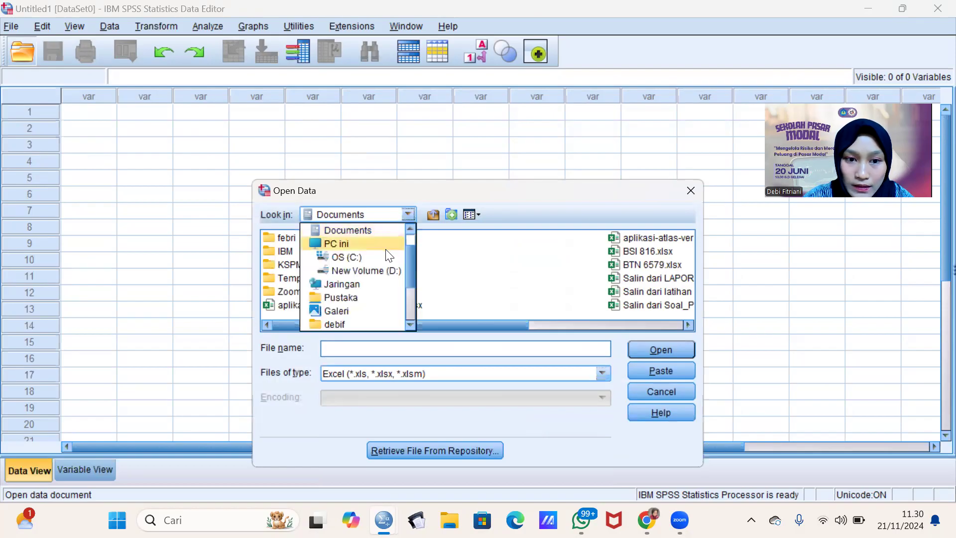
click(364, 232)
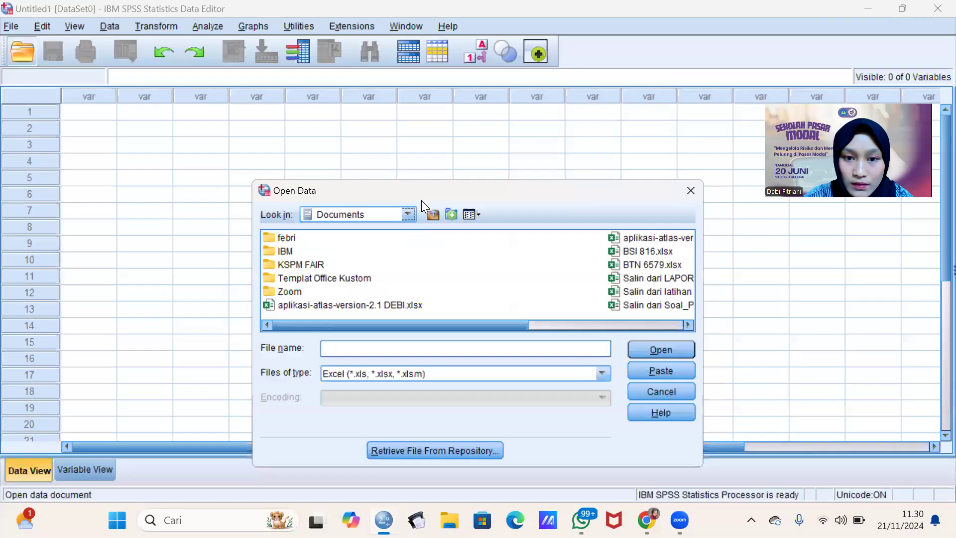
click(407, 214)
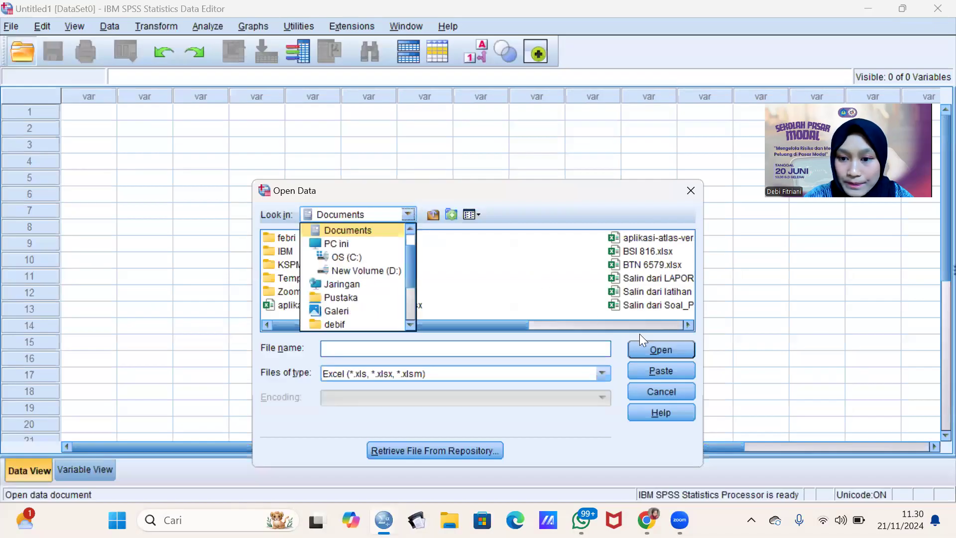
click(687, 327)
click(686, 326)
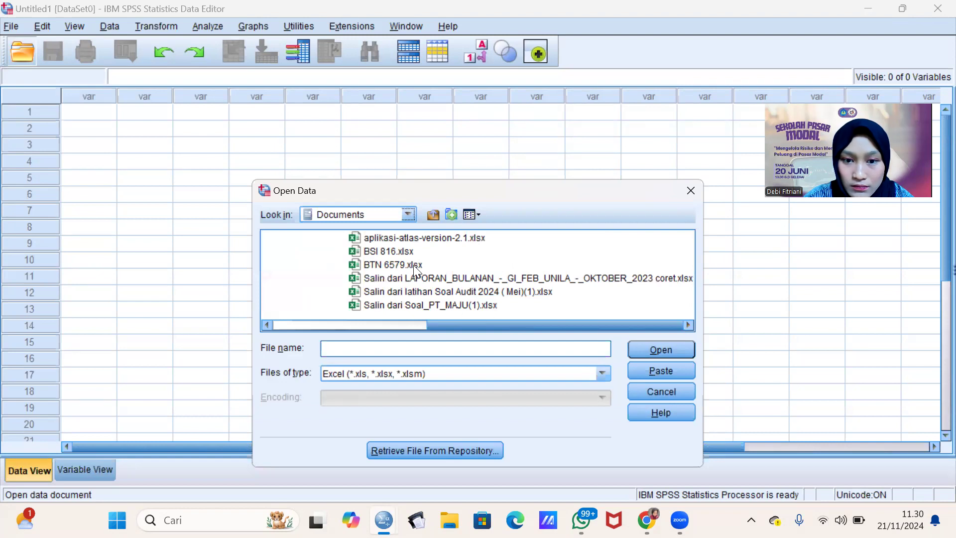
click(407, 215)
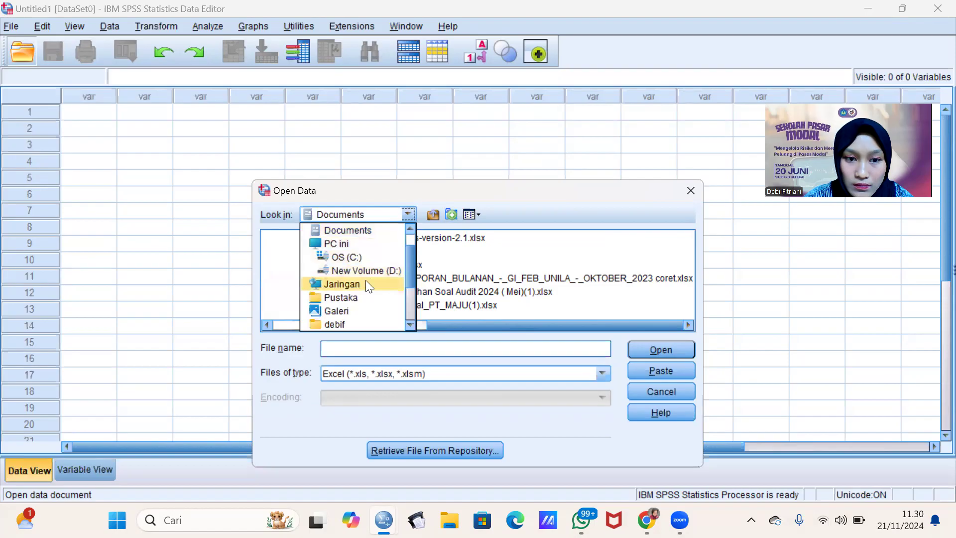
click(369, 244)
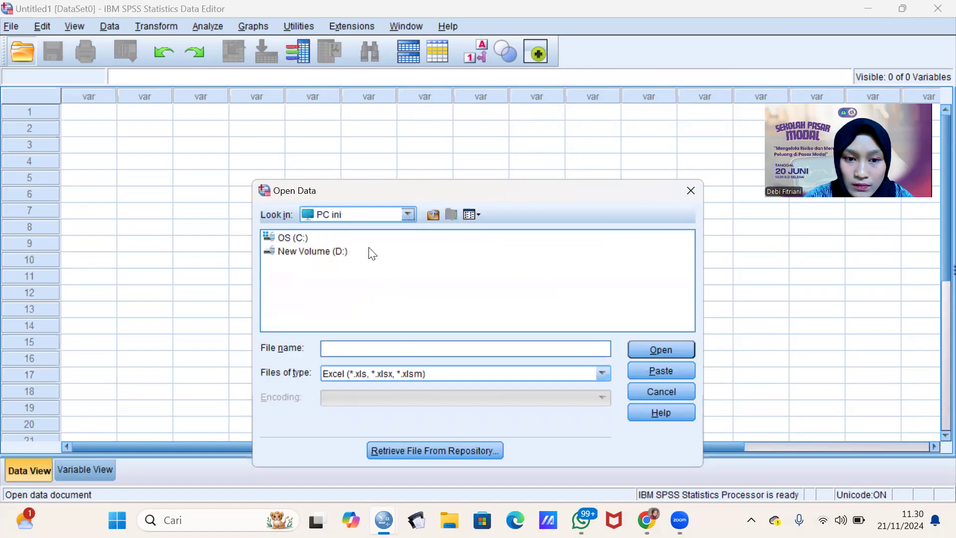
click(408, 215)
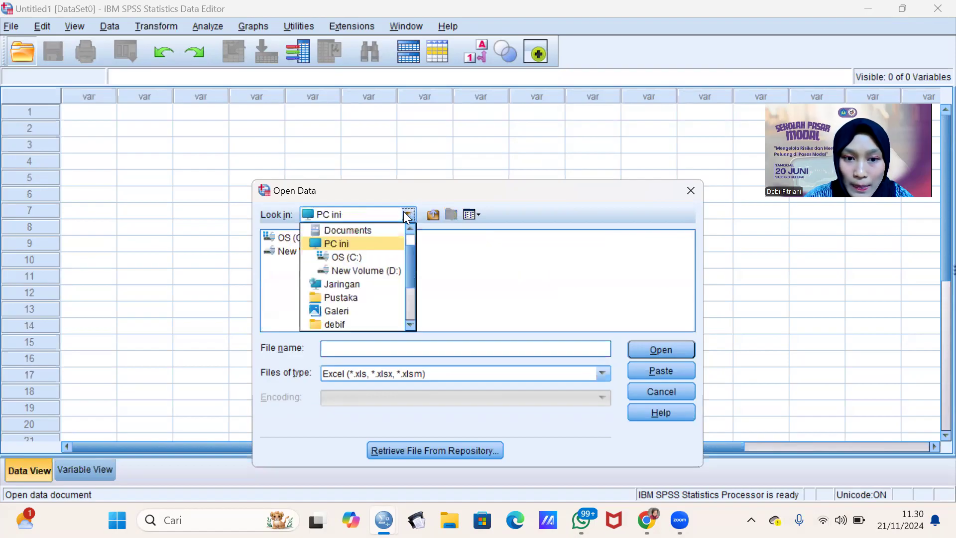
click(372, 240)
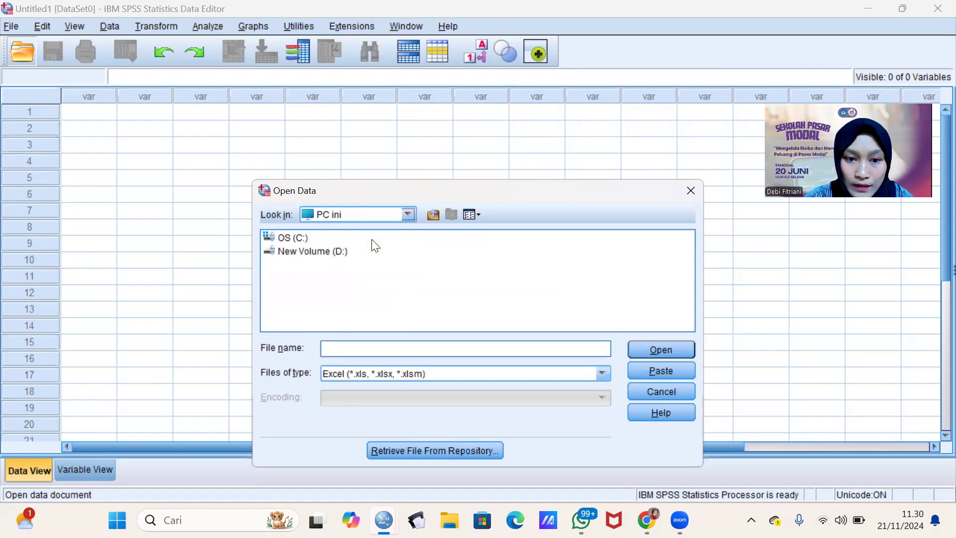
click(408, 215)
click(396, 234)
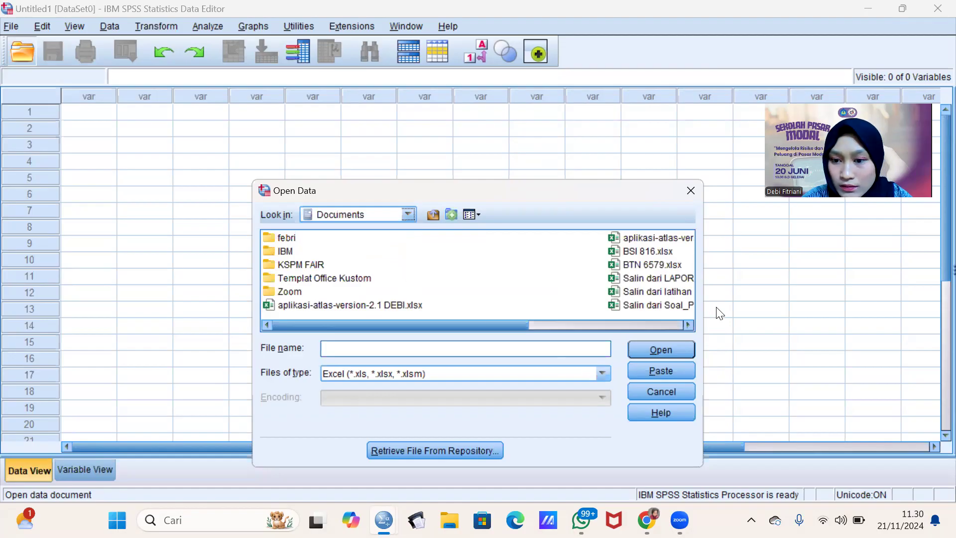
click(689, 325)
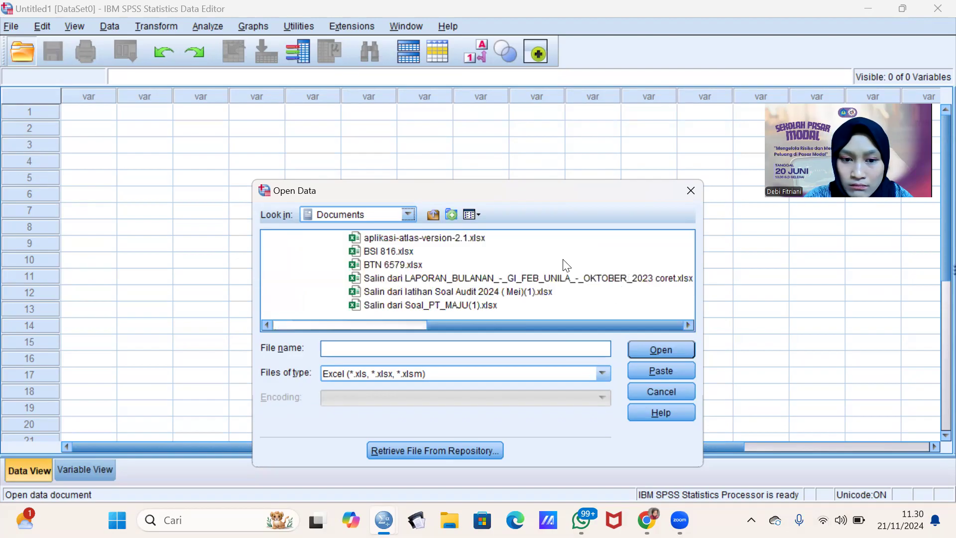
Step: Select DATA_TUGAS.xlsx in the Downloads folder as the file to open
click(408, 215)
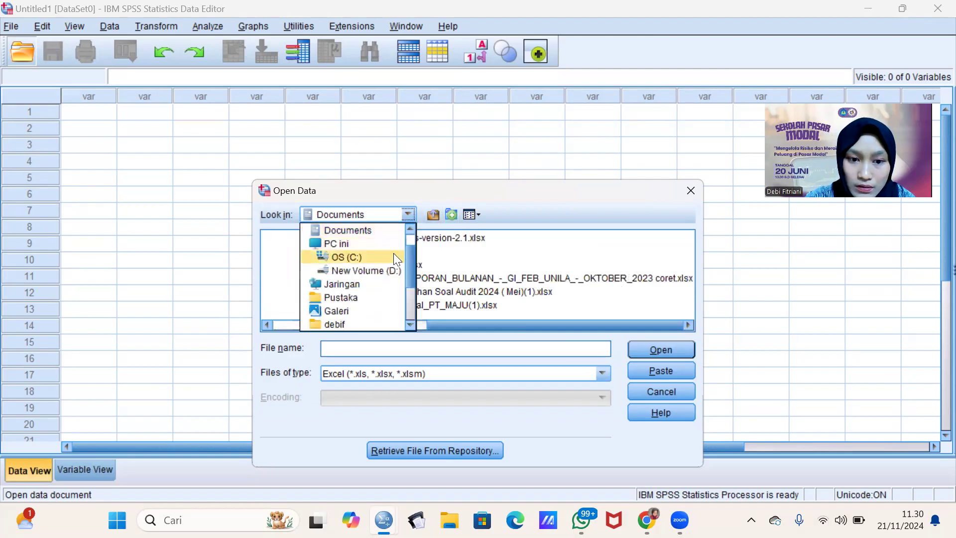
click(410, 323)
click(409, 323)
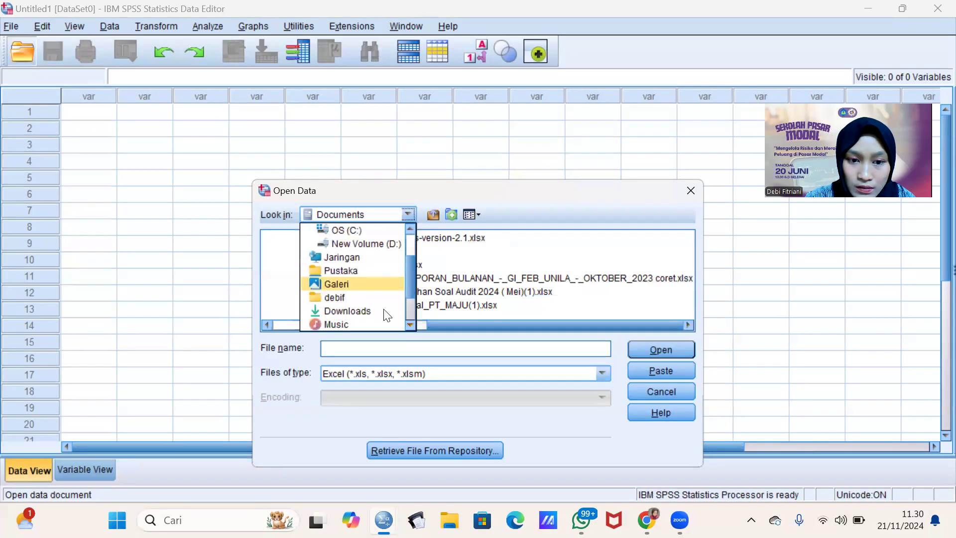
click(372, 307)
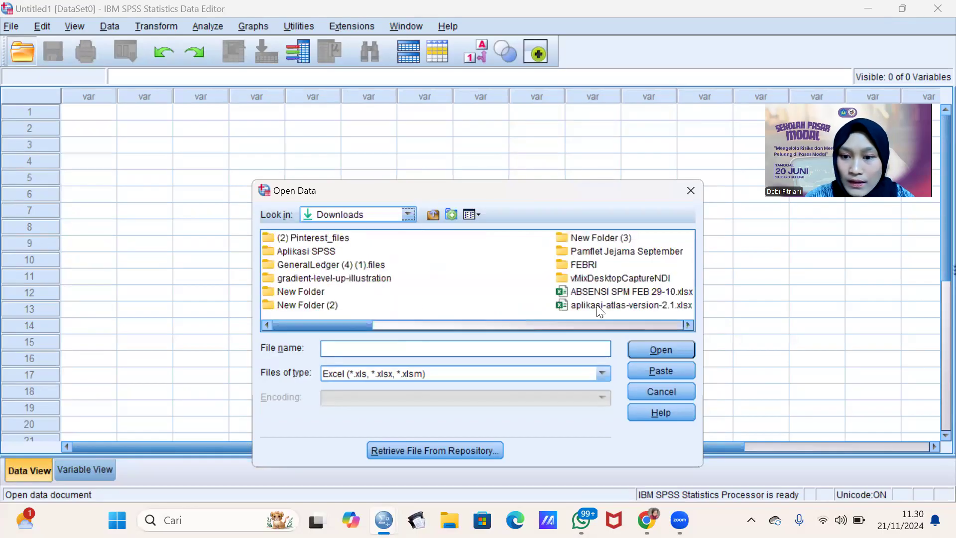
click(688, 324)
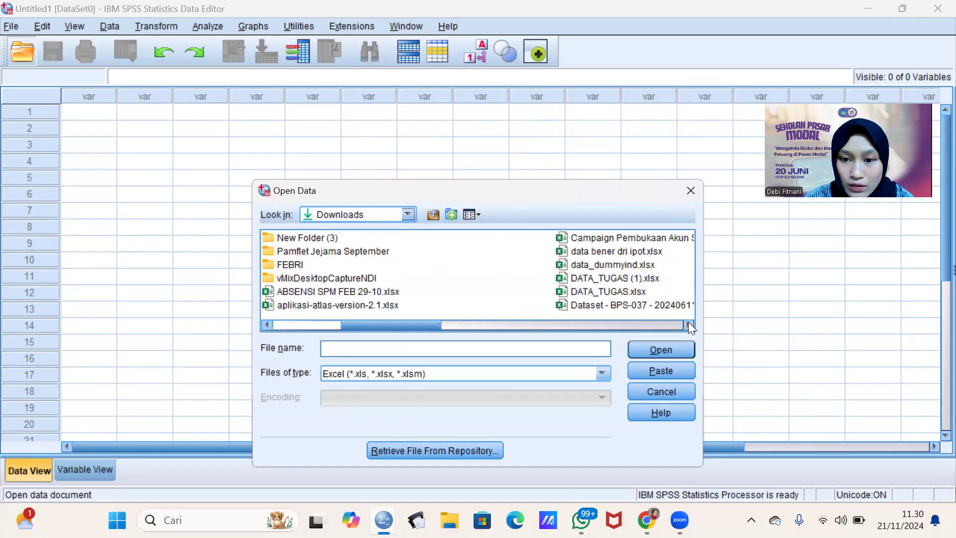
click(688, 326)
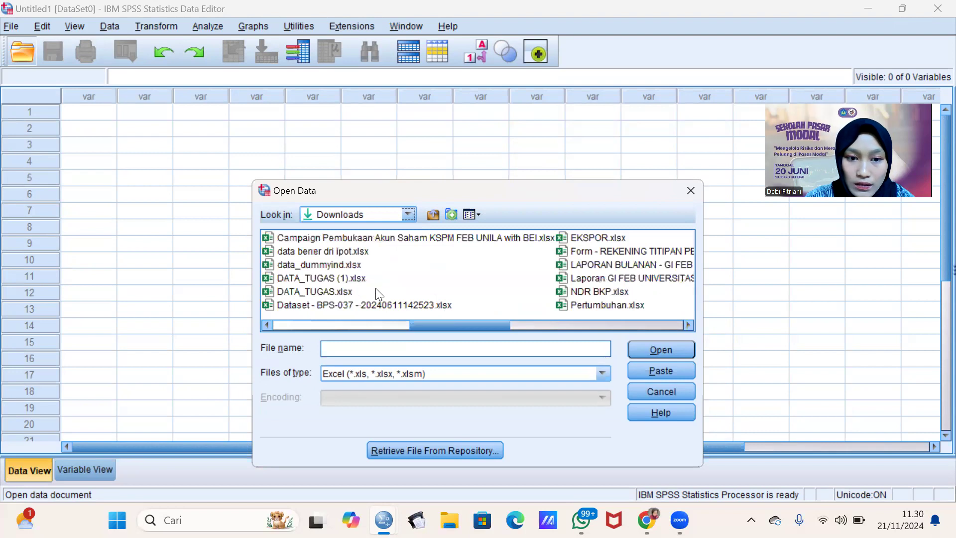
click(326, 294)
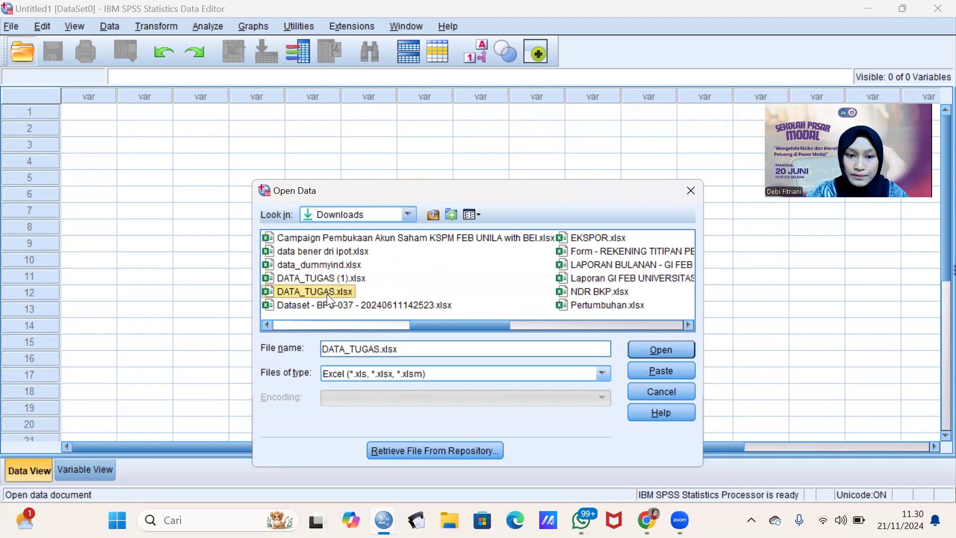
Step: Import worksheet gpa2 [A1:F501] from the selected workbook with variable names from the first row, and maximize the new dataset window
click(461, 449)
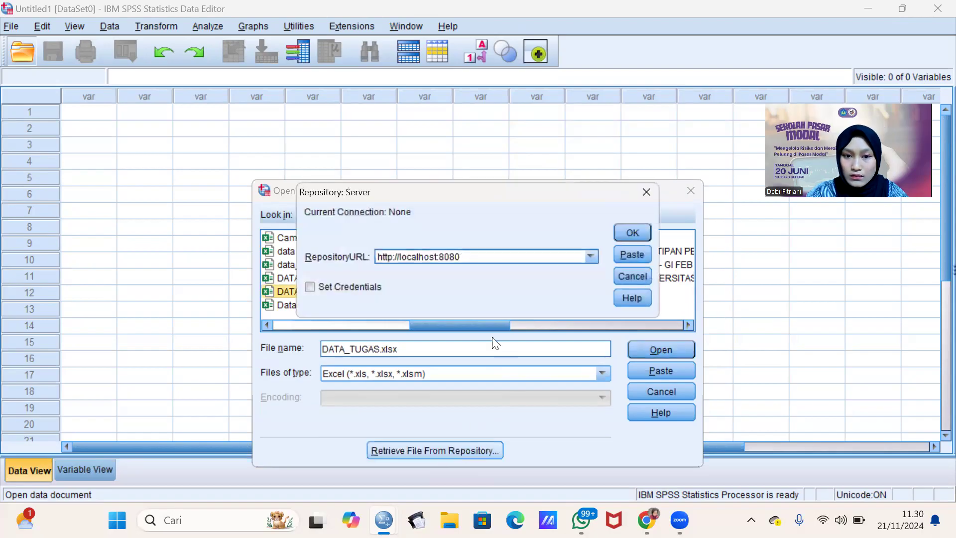
click(646, 192)
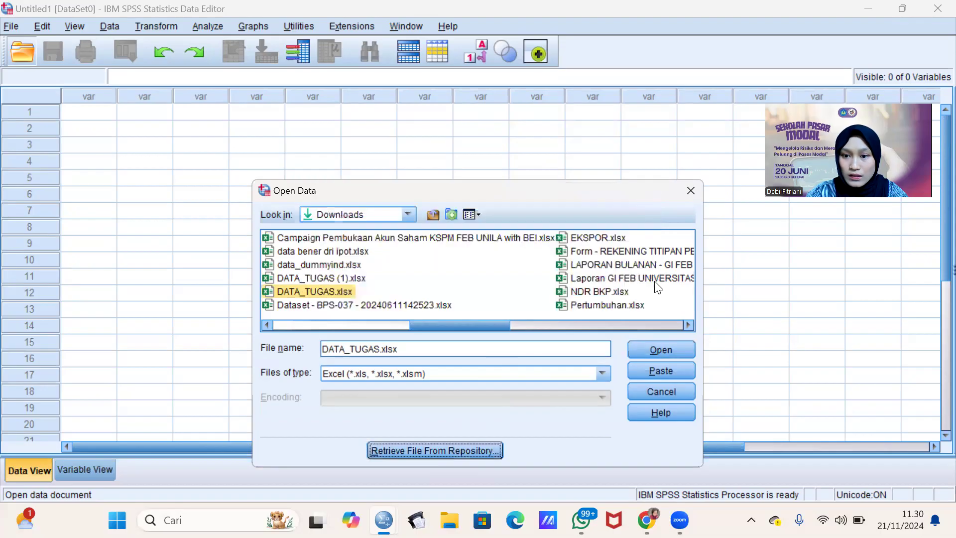
click(658, 352)
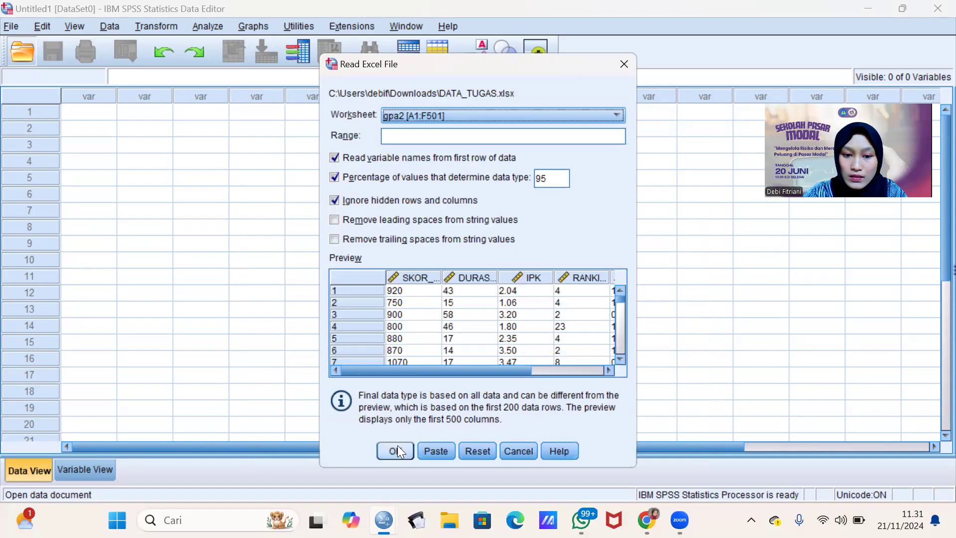
click(396, 452)
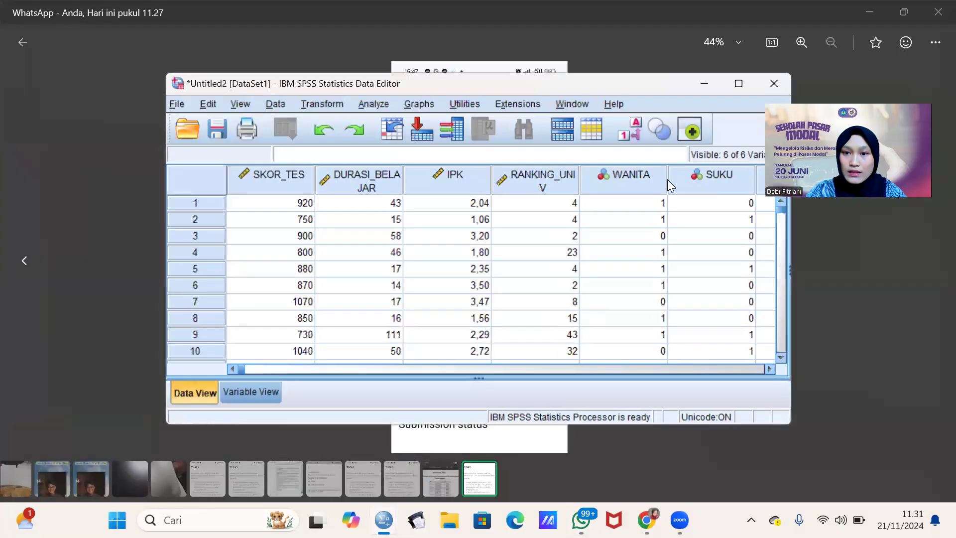
click(741, 85)
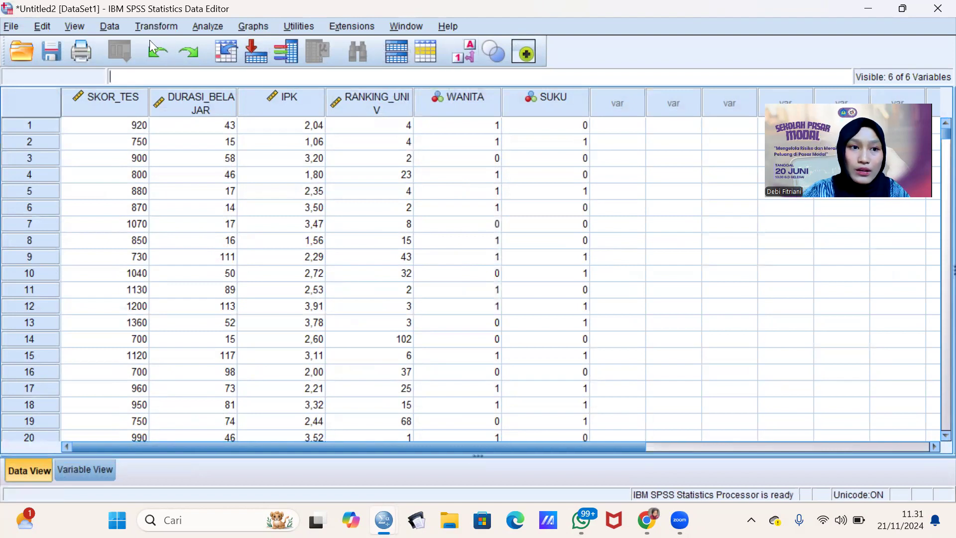
Step: Start a Linear Regression analysis with SKOR_TES as the dependent variable
click(208, 27)
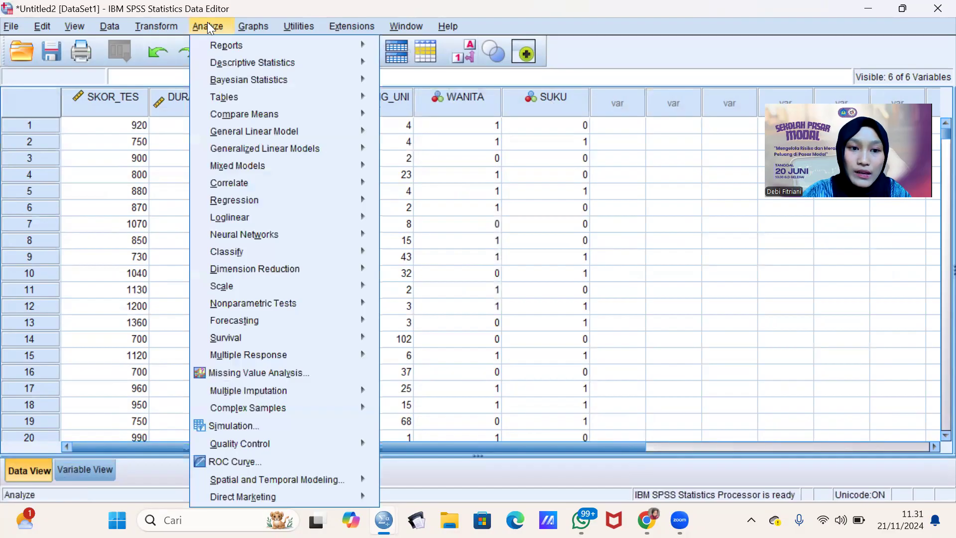
mouse_move(258, 204)
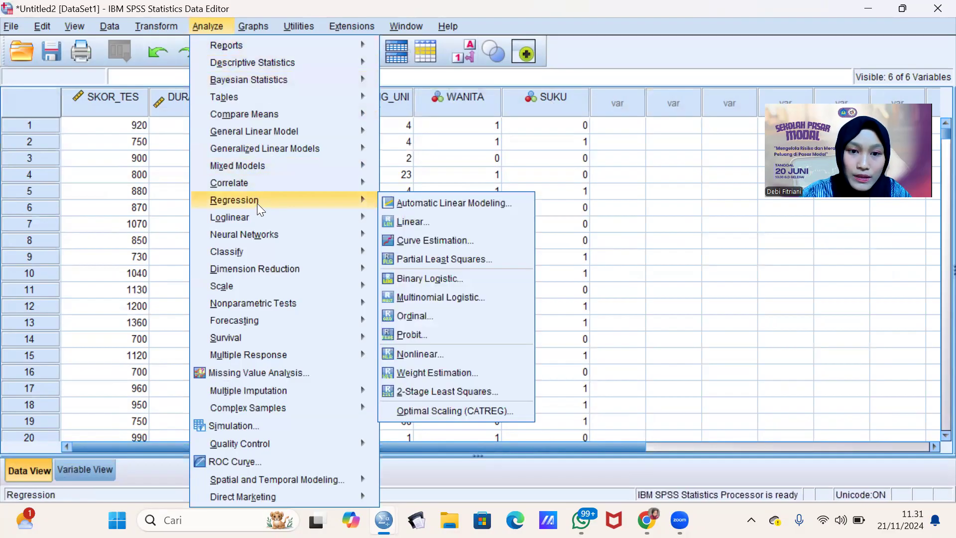
click(411, 222)
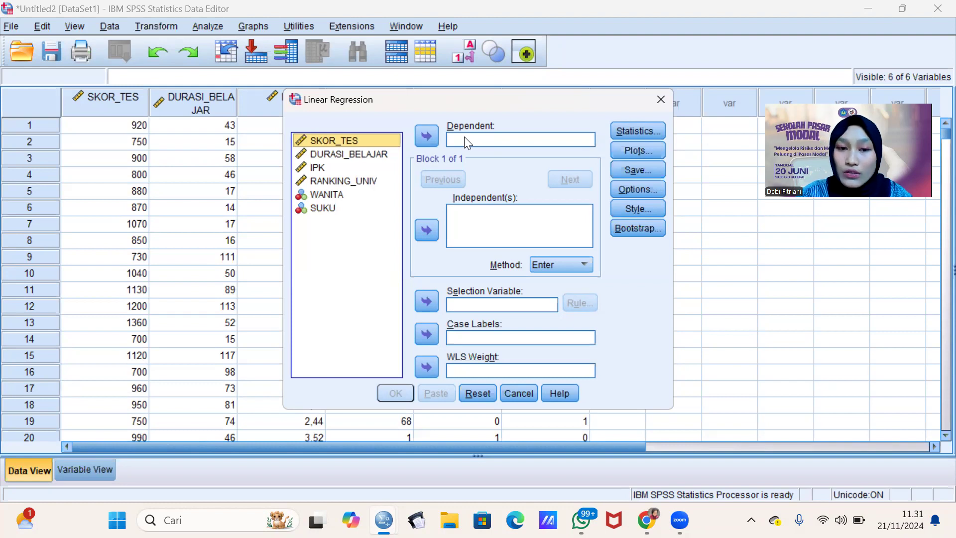
click(417, 137)
click(488, 233)
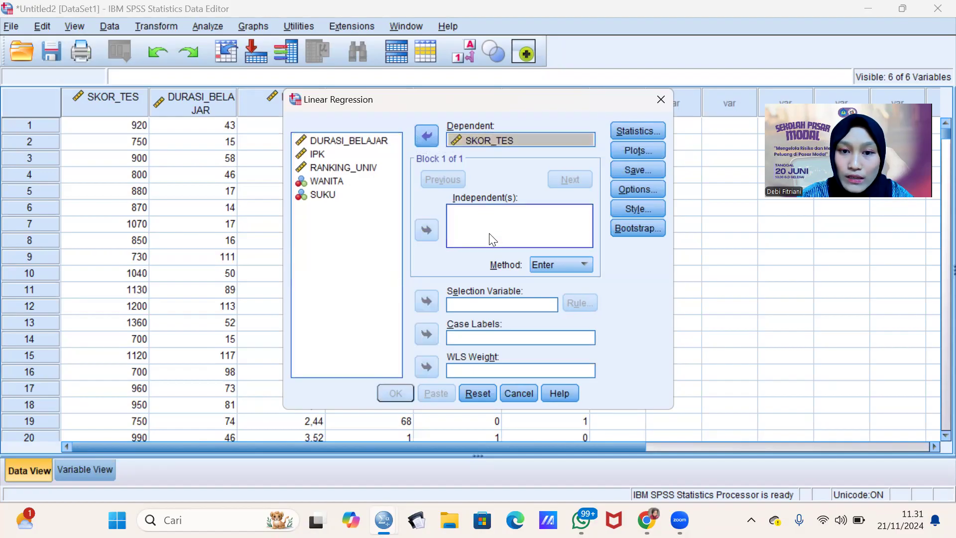
Step: Add RANKING_UNIV, WANITA and SUKU to the independent variables of the regression
click(340, 166)
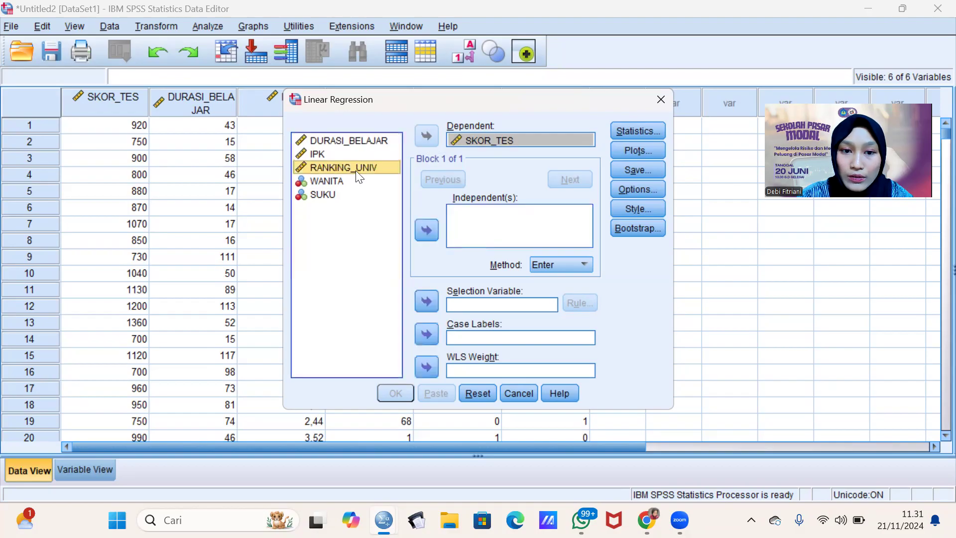
click(419, 229)
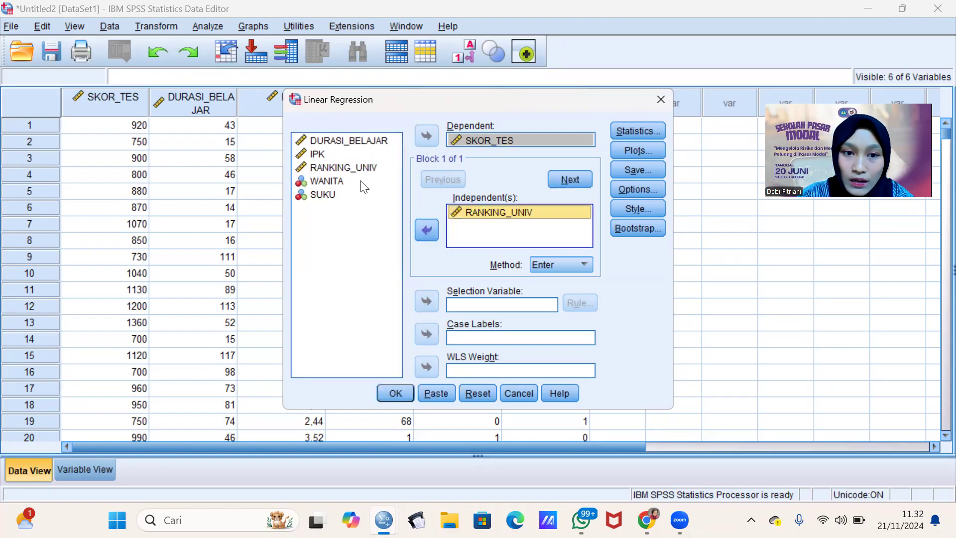
click(362, 182)
click(431, 229)
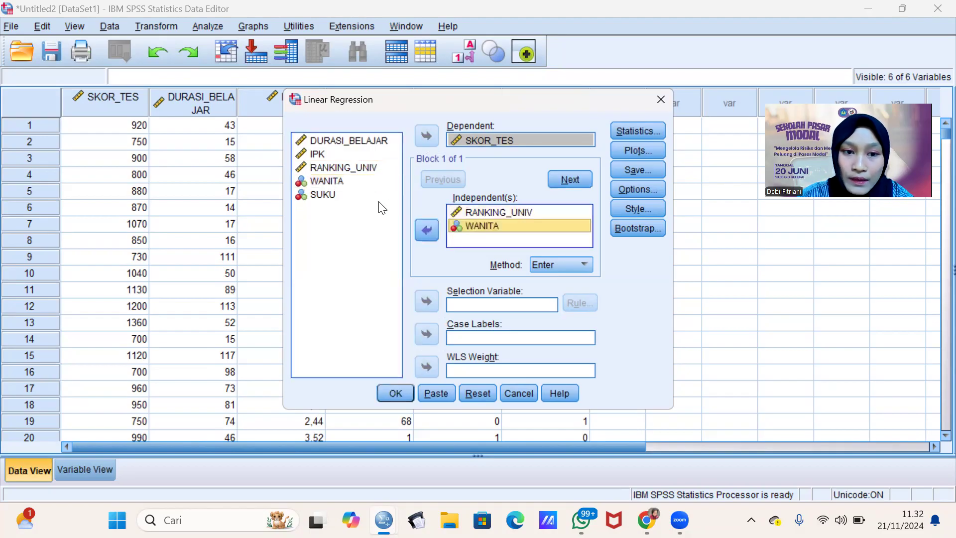
click(363, 197)
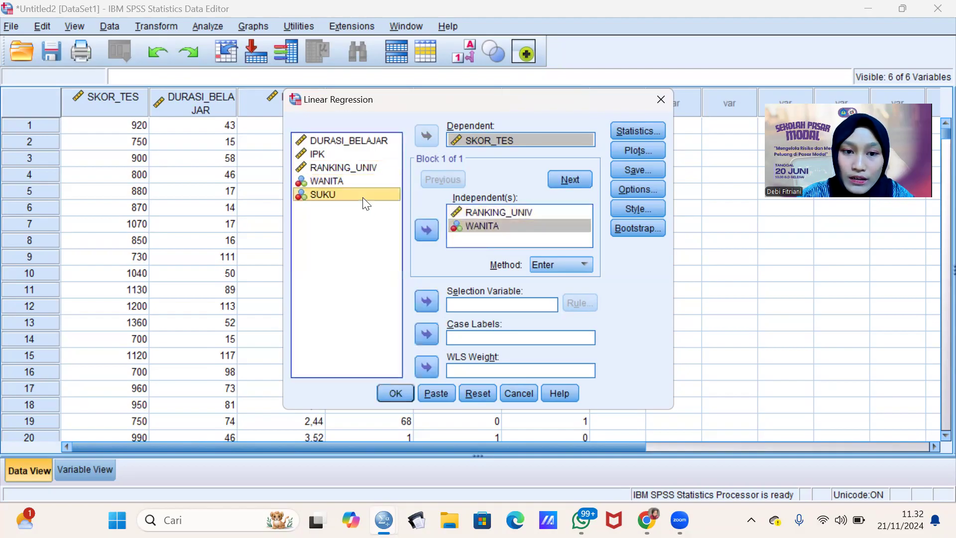
click(436, 236)
Step: Include 95% confidence intervals in the regression statistics, run the SKOR_TES regression, and maximize the output window
click(646, 130)
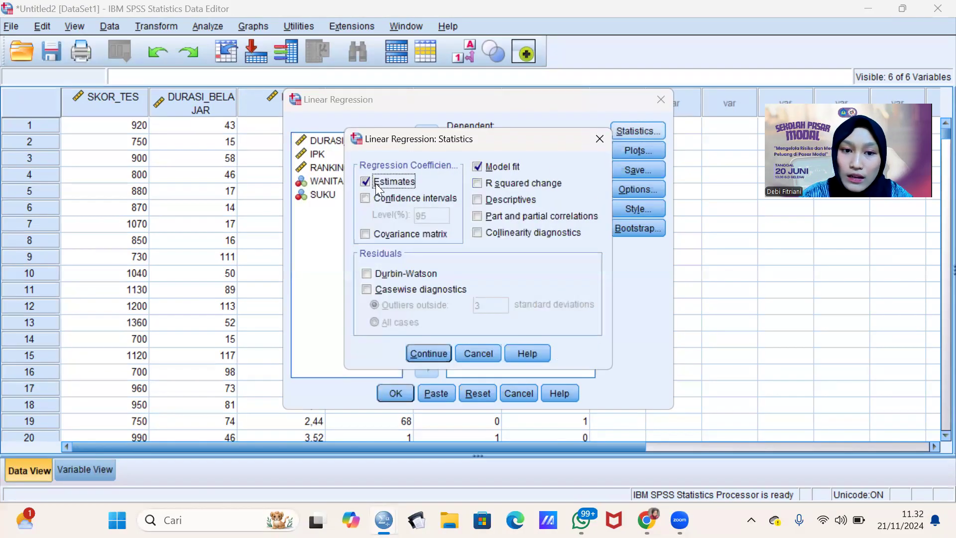
click(365, 198)
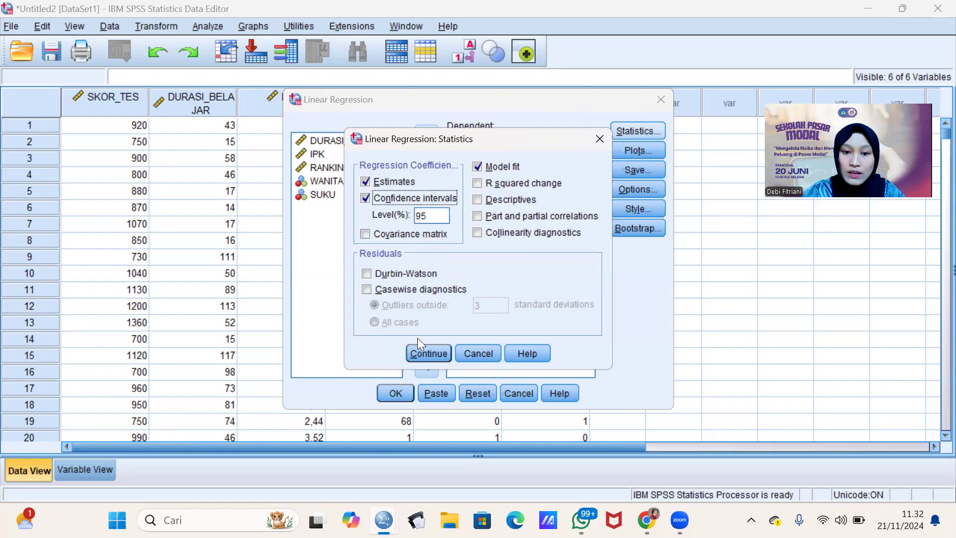
click(416, 354)
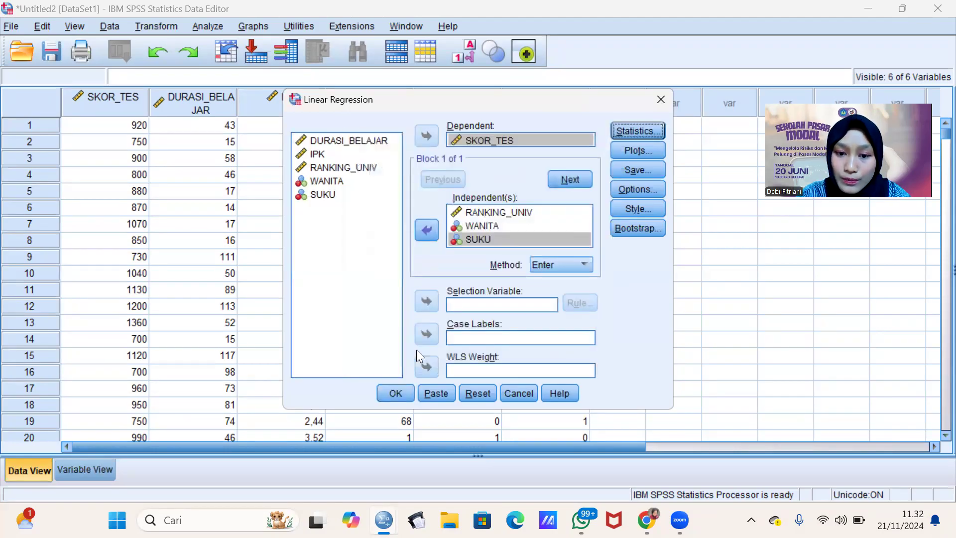
click(395, 393)
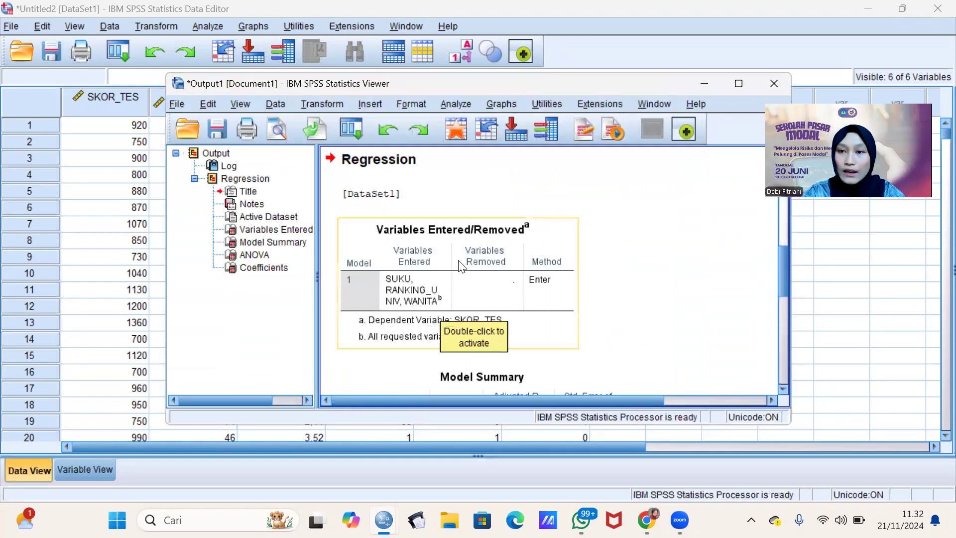
click(731, 84)
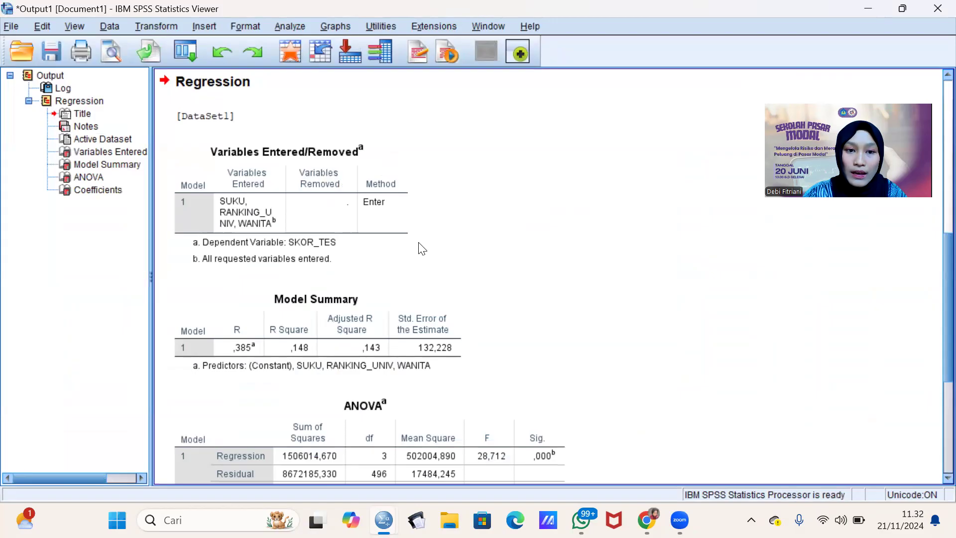
Step: Examine the Model Summary, ANOVA and Coefficients tables of the SKOR_TES regression for model fit, significance and coefficient values
scroll(422, 247, down, 3)
scroll(423, 247, down, 3)
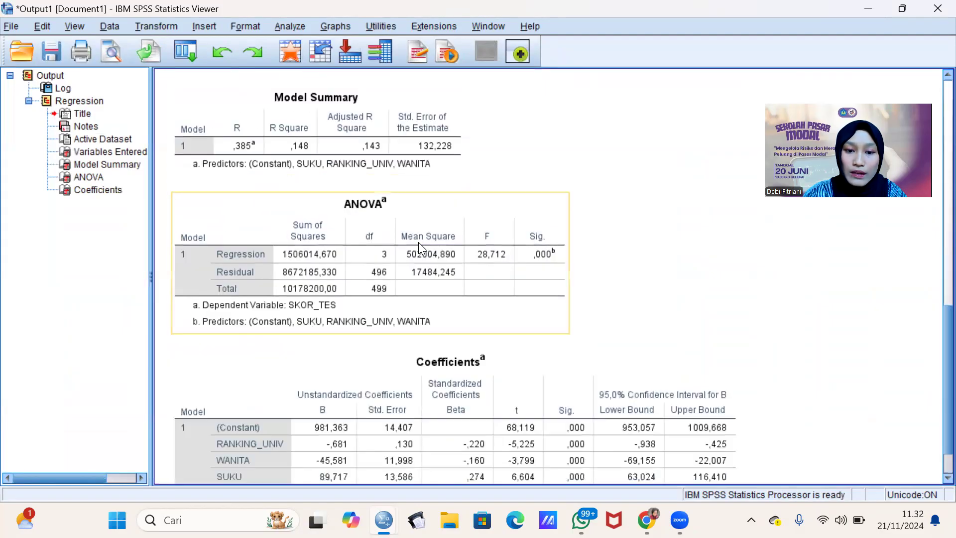
scroll(422, 247, up, 10)
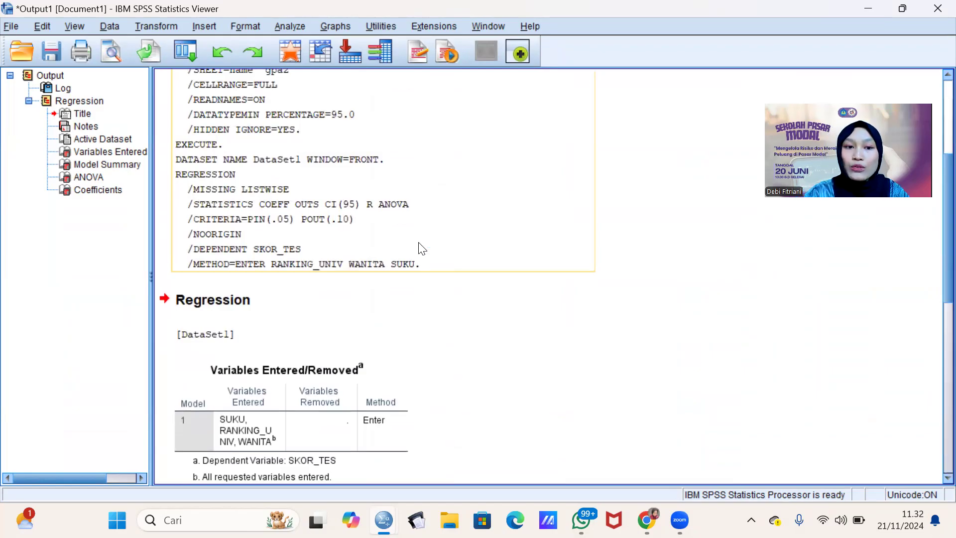
scroll(448, 324, down, 5)
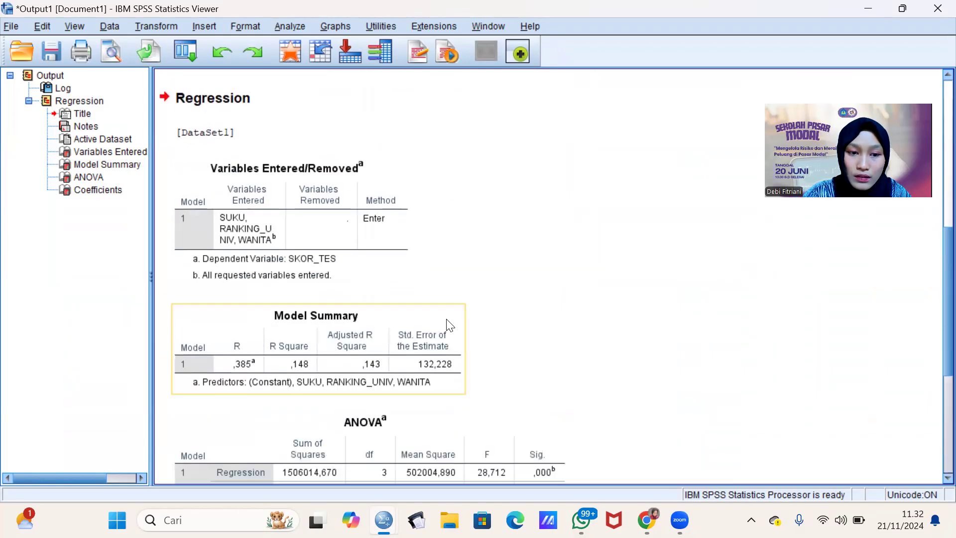
scroll(449, 324, down, 2)
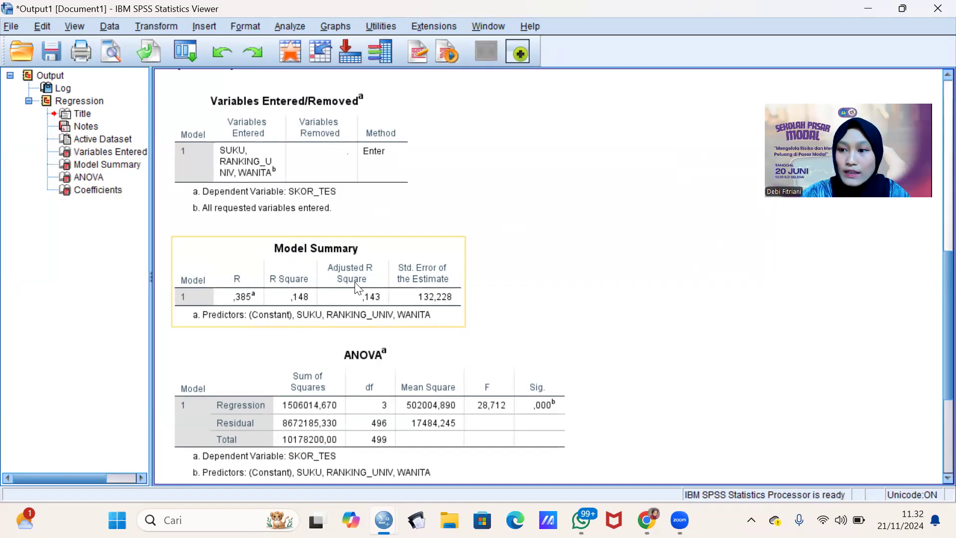
scroll(340, 339, down, 3)
click(341, 339)
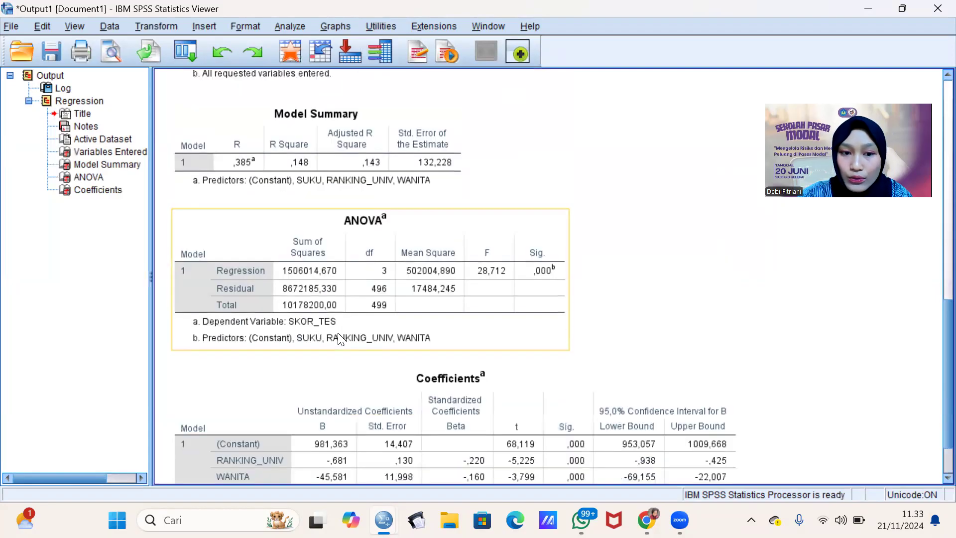
click(242, 373)
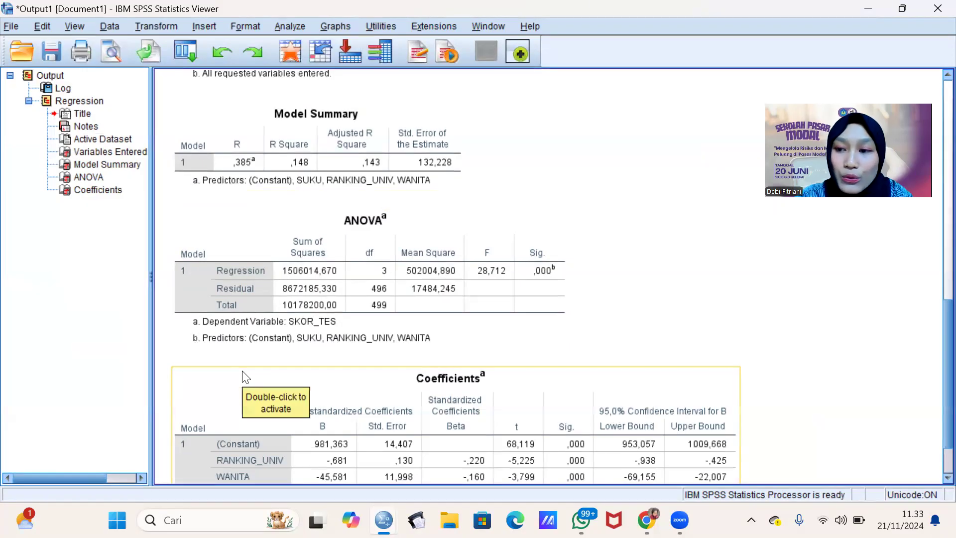
click(272, 326)
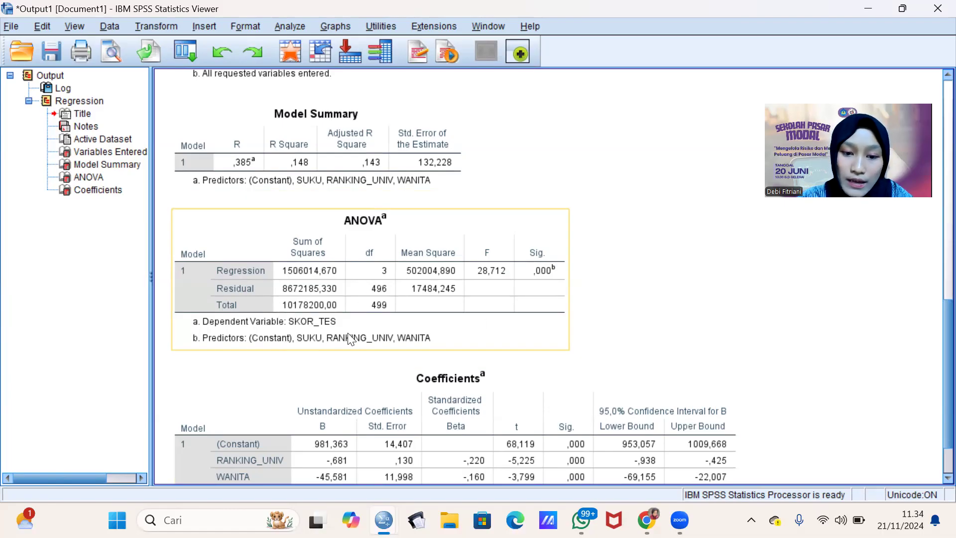
scroll(349, 339, down, 3)
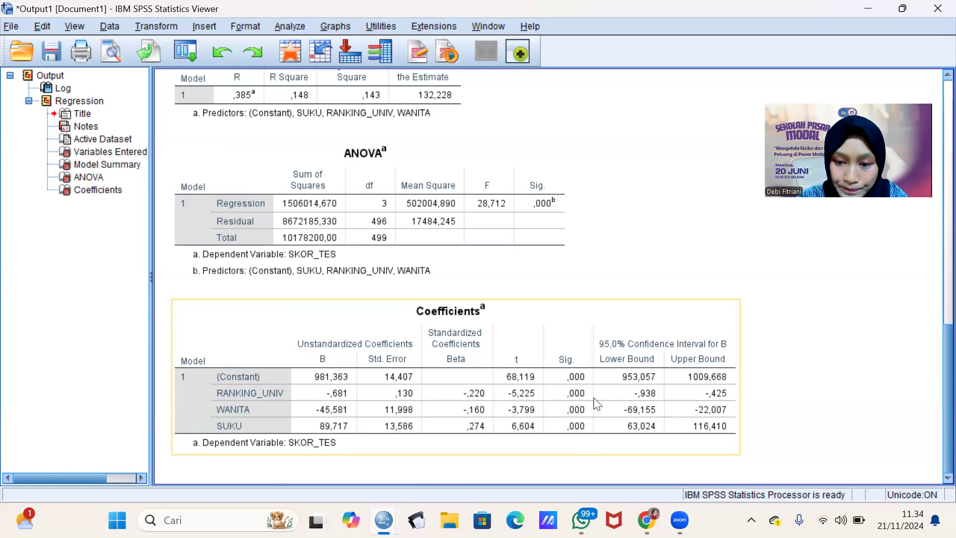
click(619, 297)
click(568, 268)
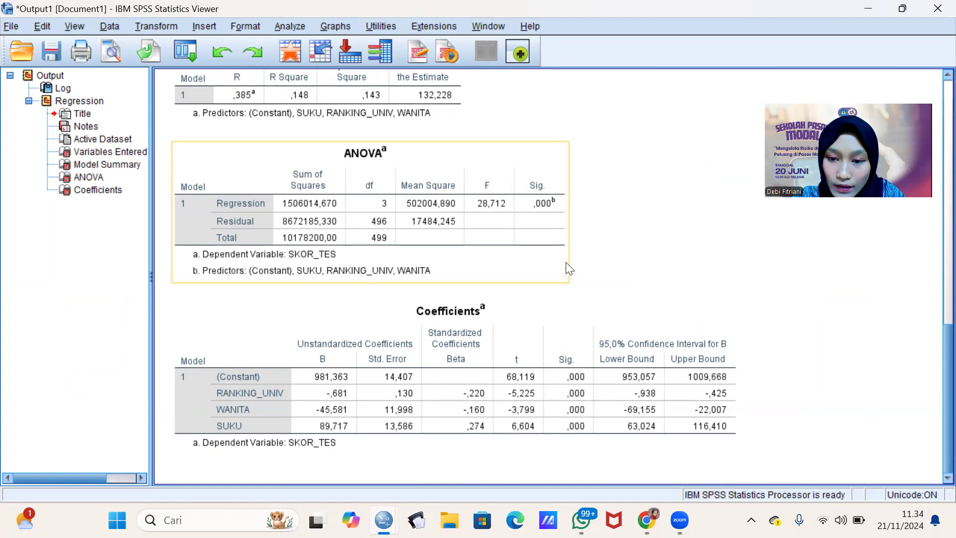
click(423, 353)
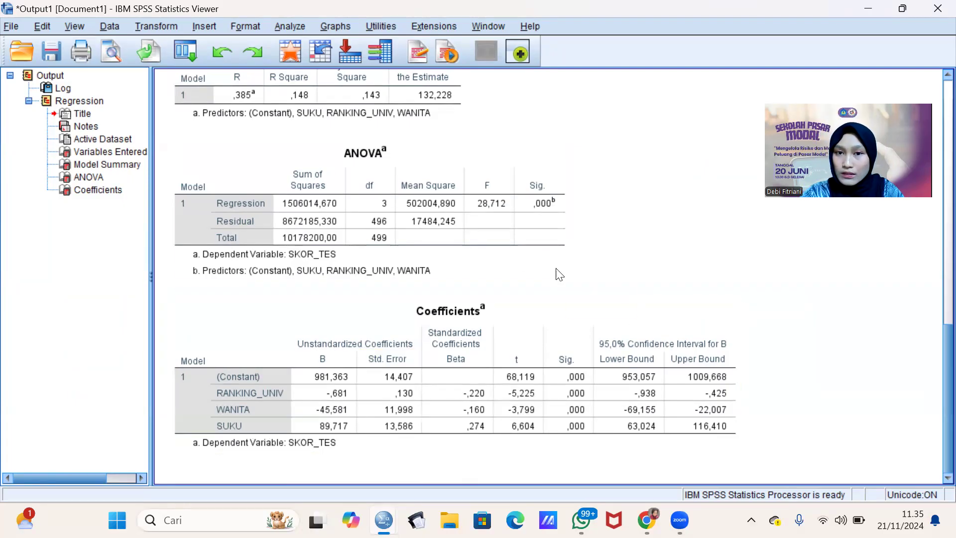
scroll(518, 257, up, 3)
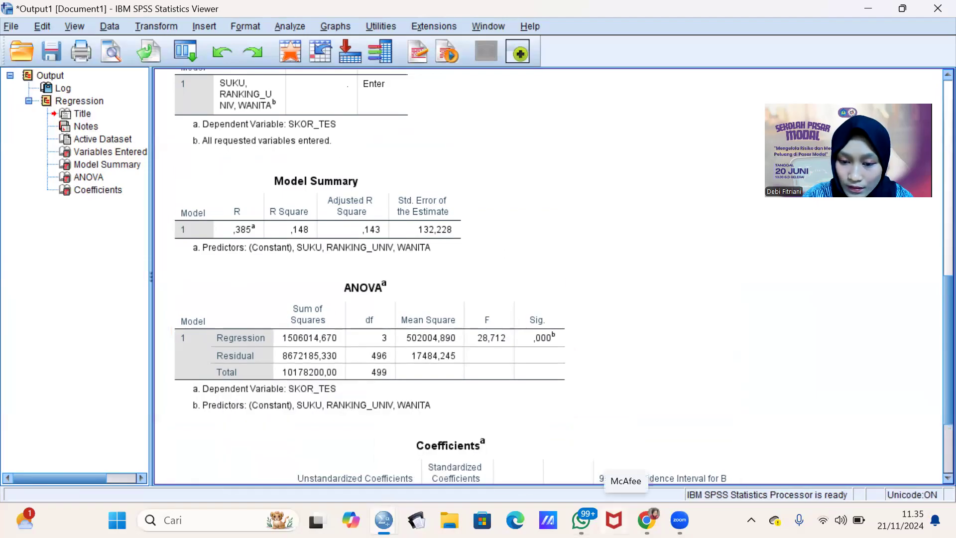
Step: Check the TUGAS assignment image in WhatsApp for the second analysis, and return to the SPSS dataset
click(580, 520)
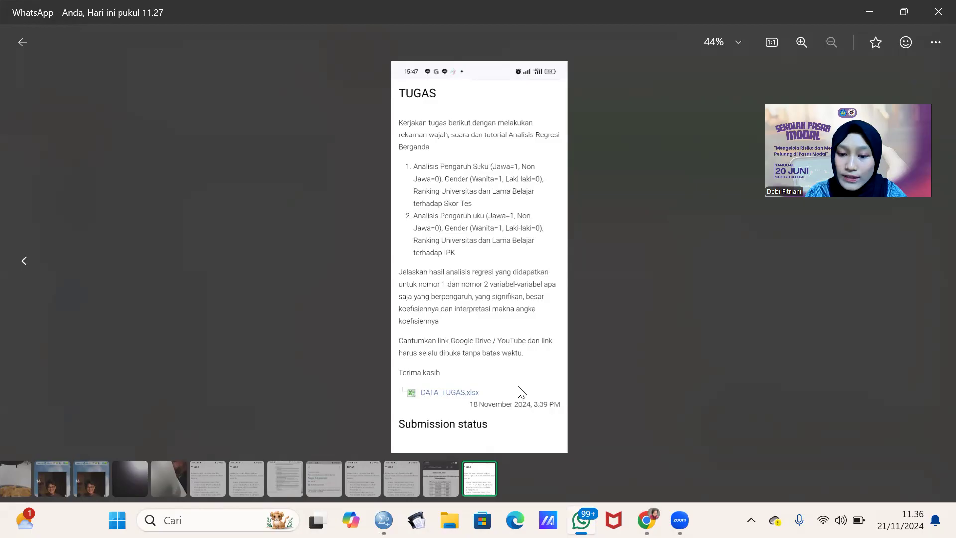
mouse_move(384, 520)
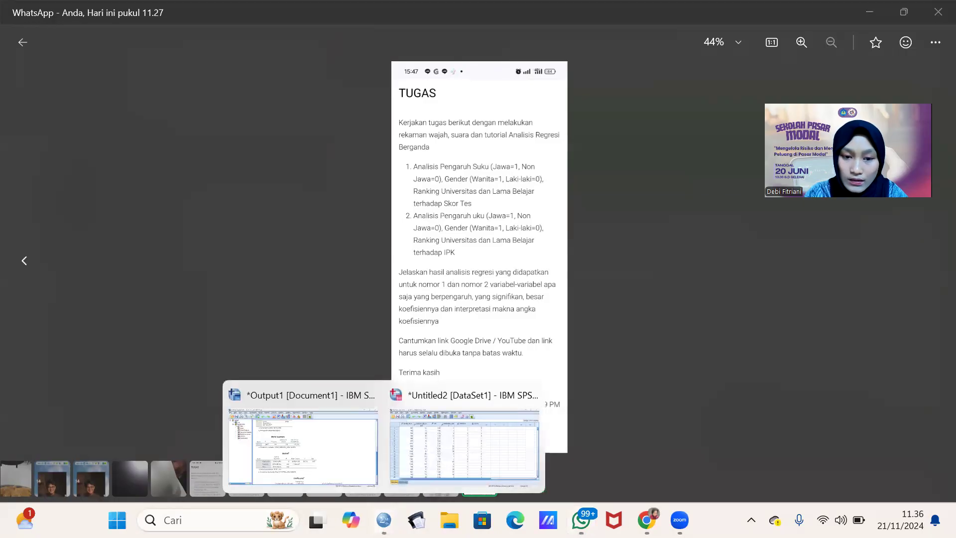
click(455, 466)
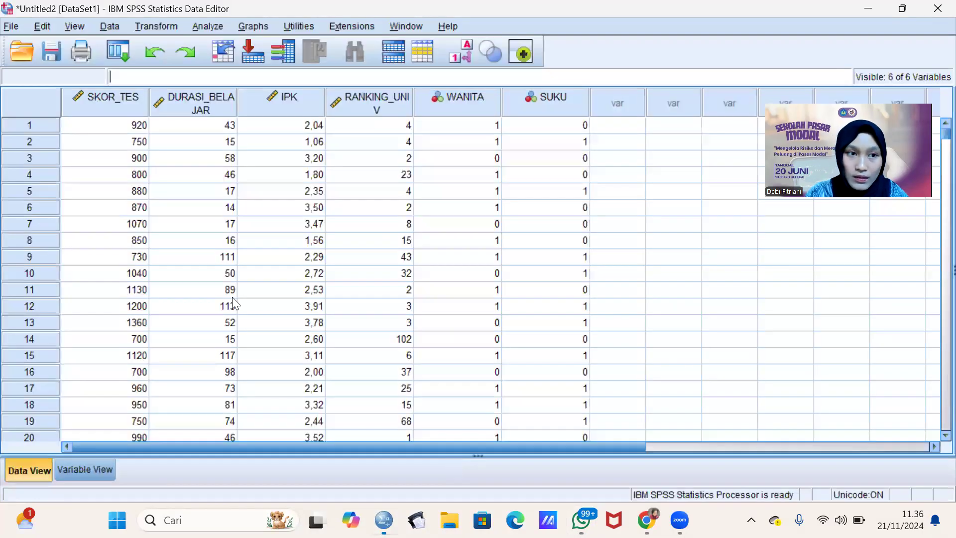
Step: Open the Excel file DATA_TUGAS.xlsx from Downloads again, importing worksheet gpa2 [A1:F501] with variable names from the first row
click(19, 50)
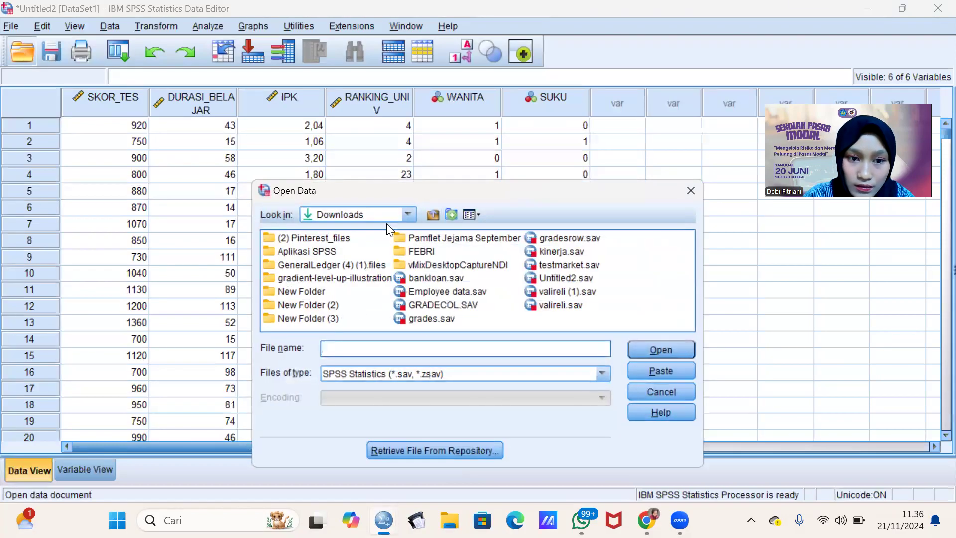
click(437, 374)
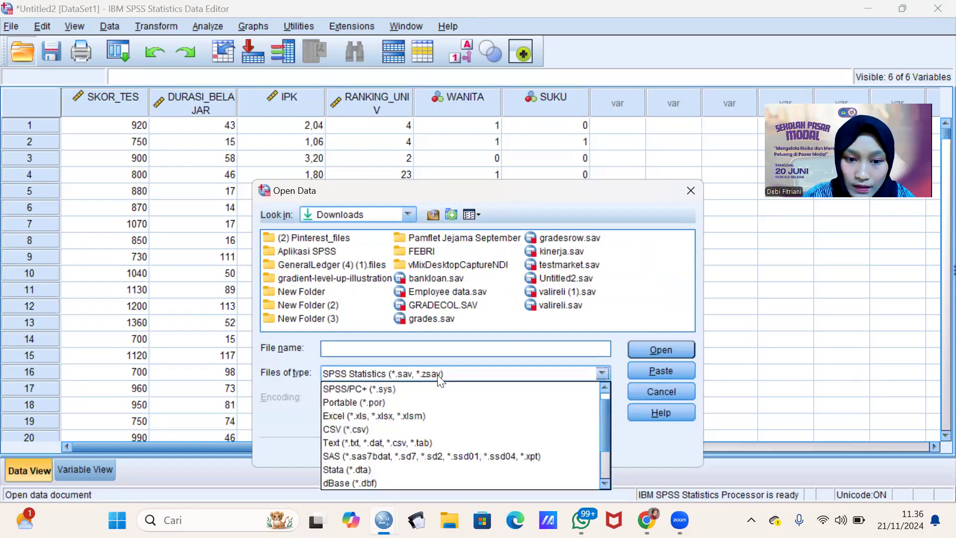
click(425, 414)
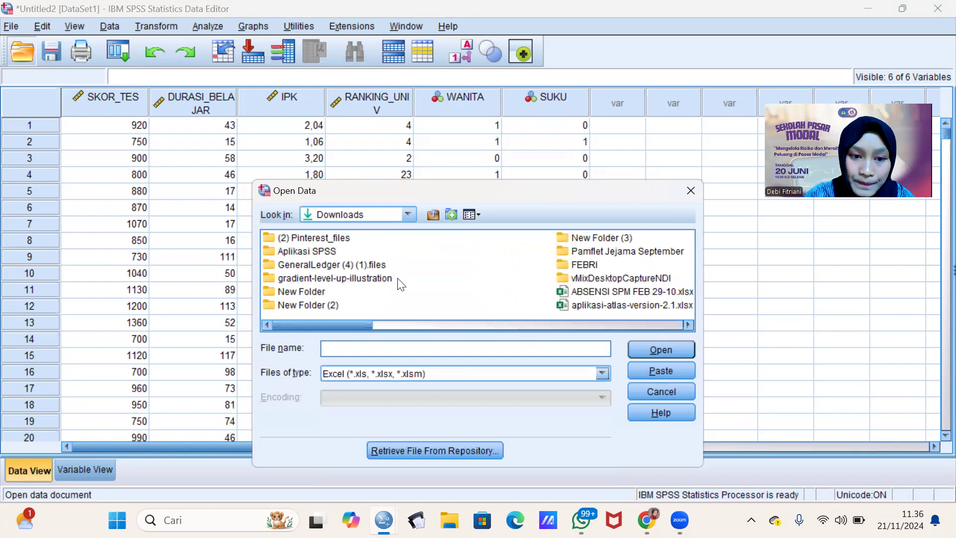
click(687, 325)
click(686, 325)
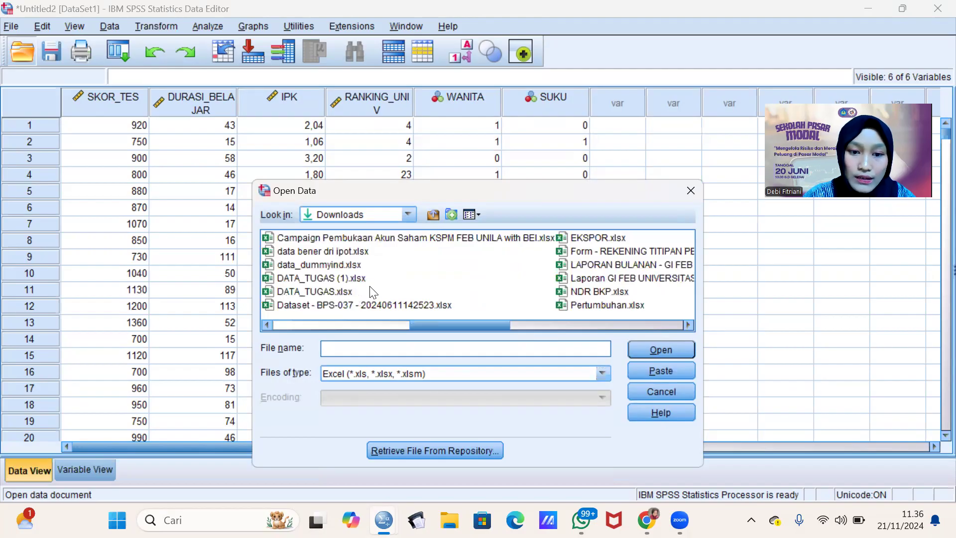
click(336, 292)
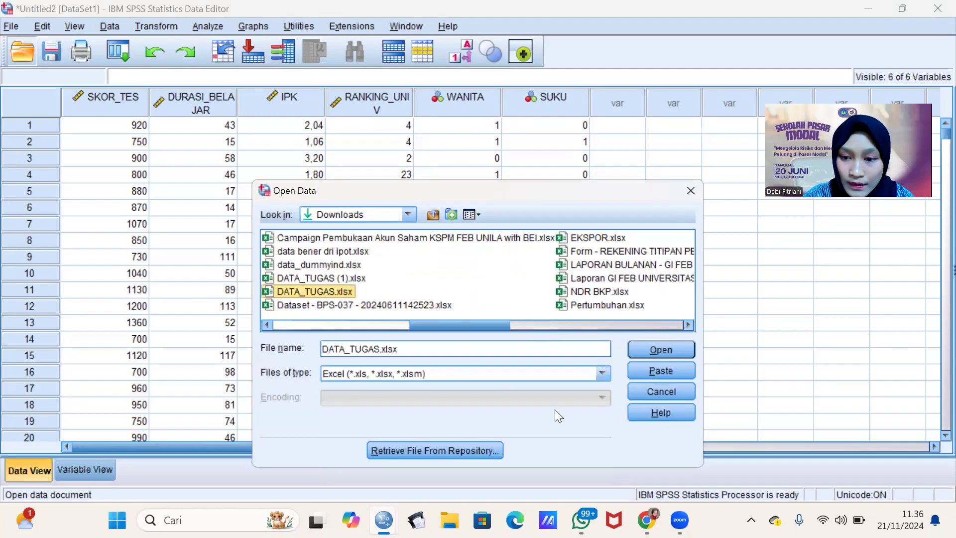
click(668, 346)
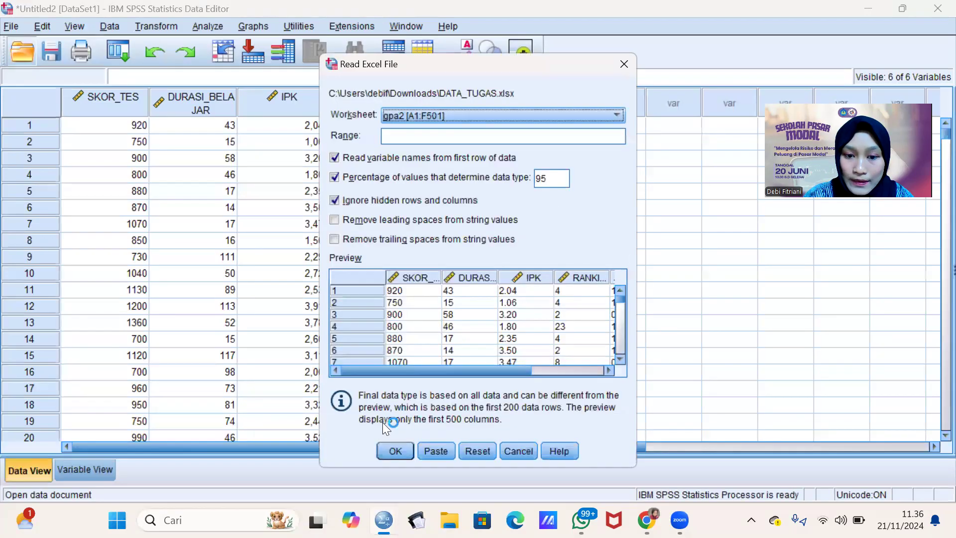
click(389, 451)
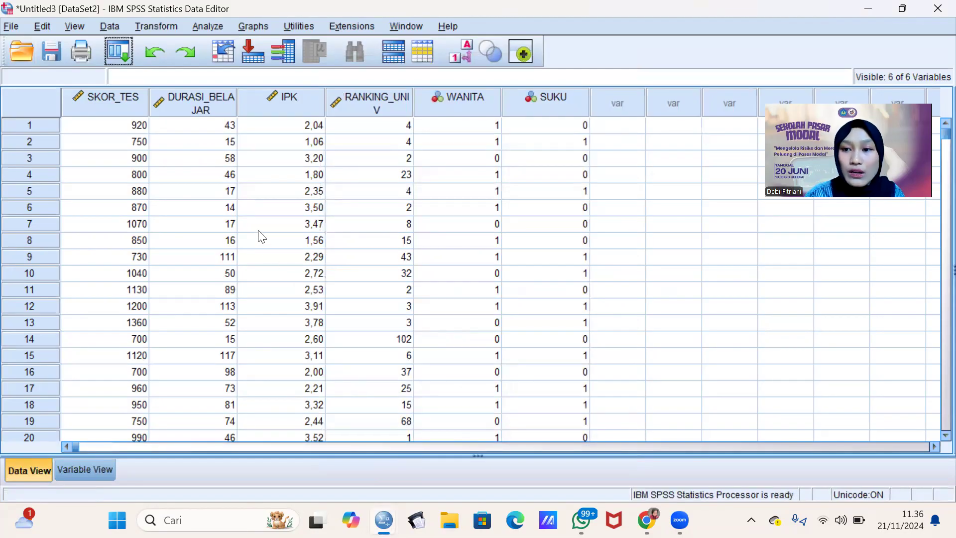
Step: Start a Linear Regression analysis on the newly imported dataset with IPK as the dependent variable
click(204, 26)
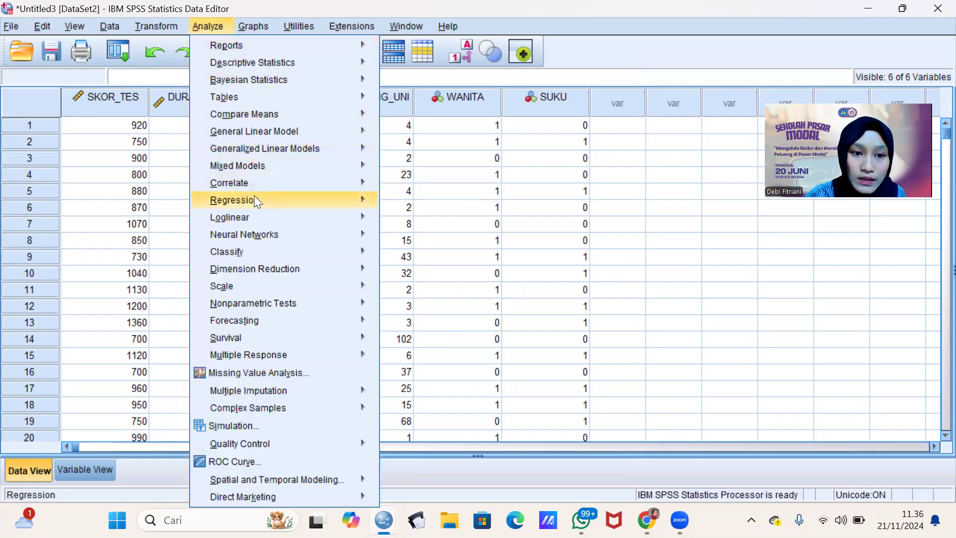
mouse_move(256, 201)
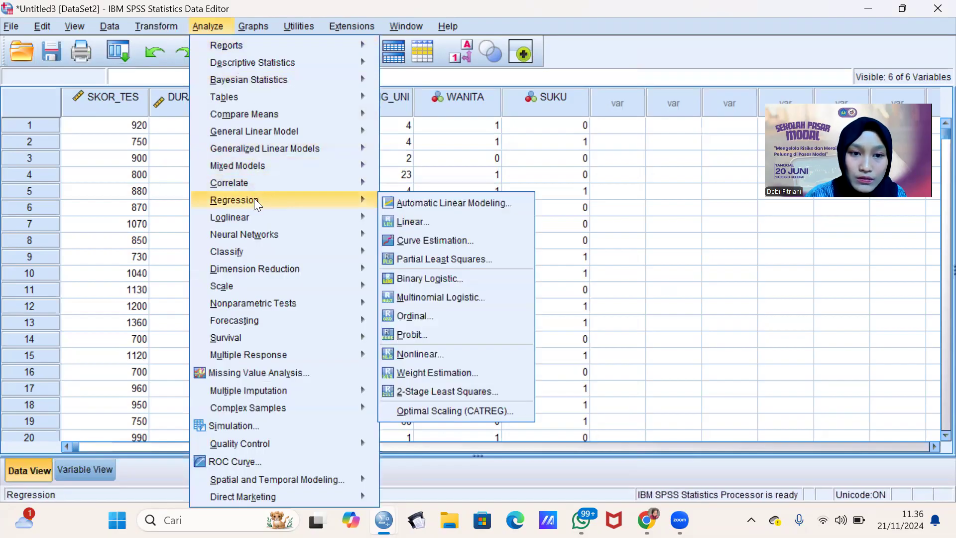
click(412, 221)
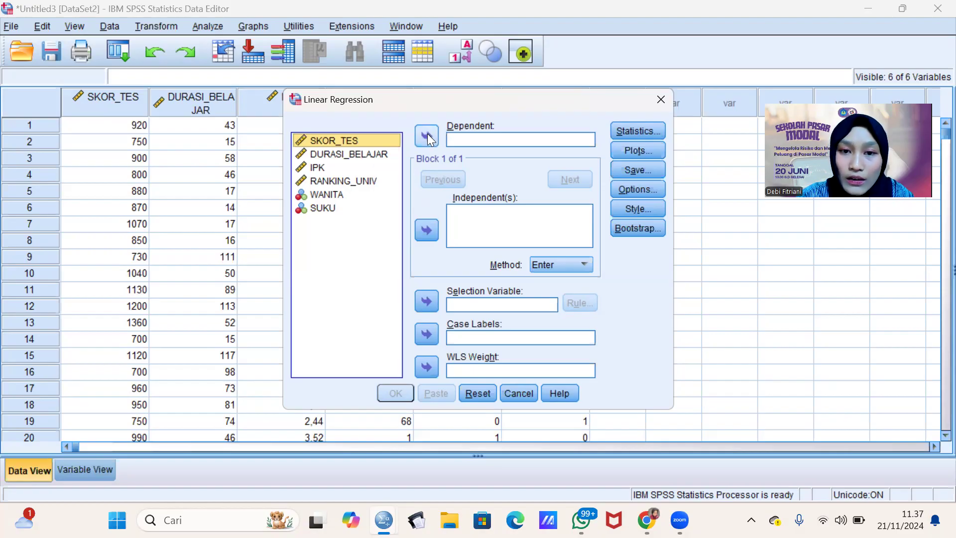
click(365, 168)
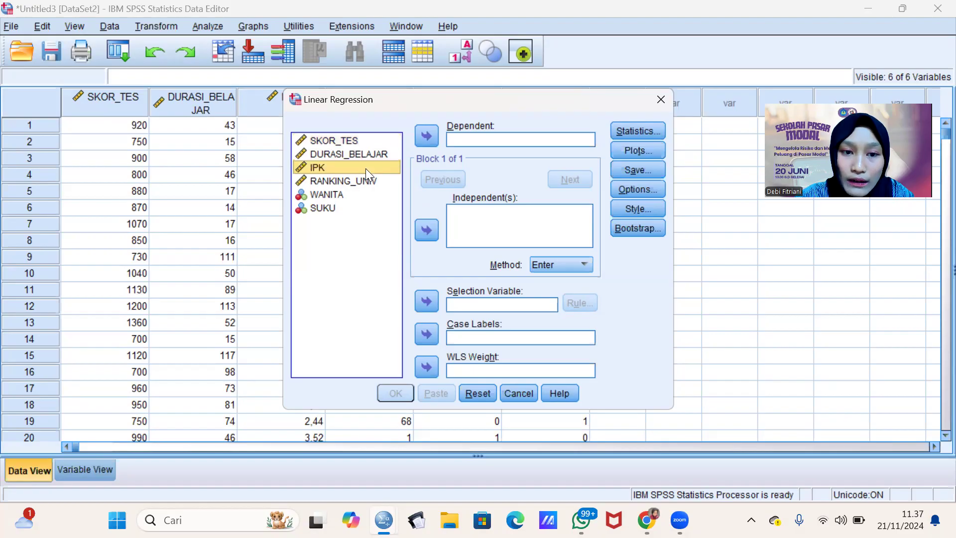
click(418, 137)
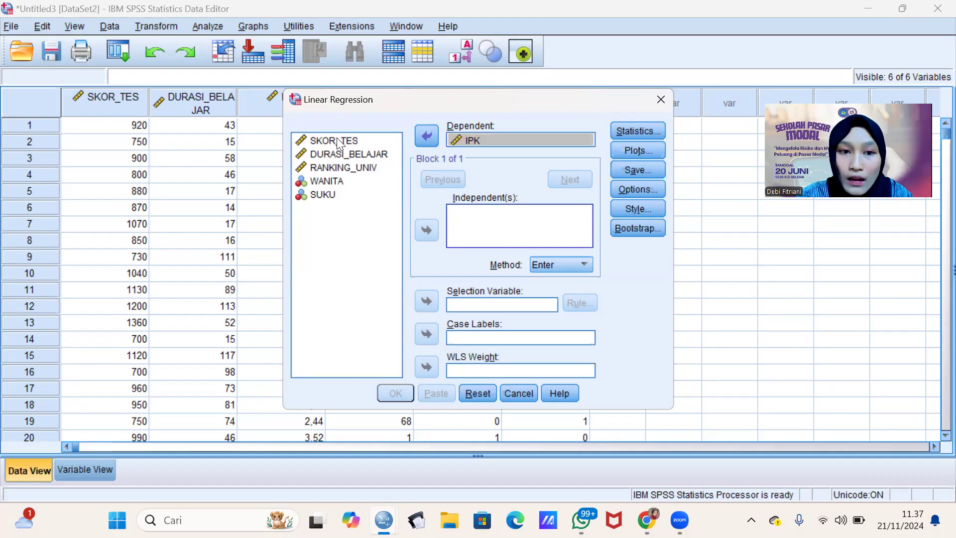
Step: Add SUKU, WANITA, RANKING_UNIV and DURASI_BELAJAR as the independent variables of the IPK regression
click(344, 193)
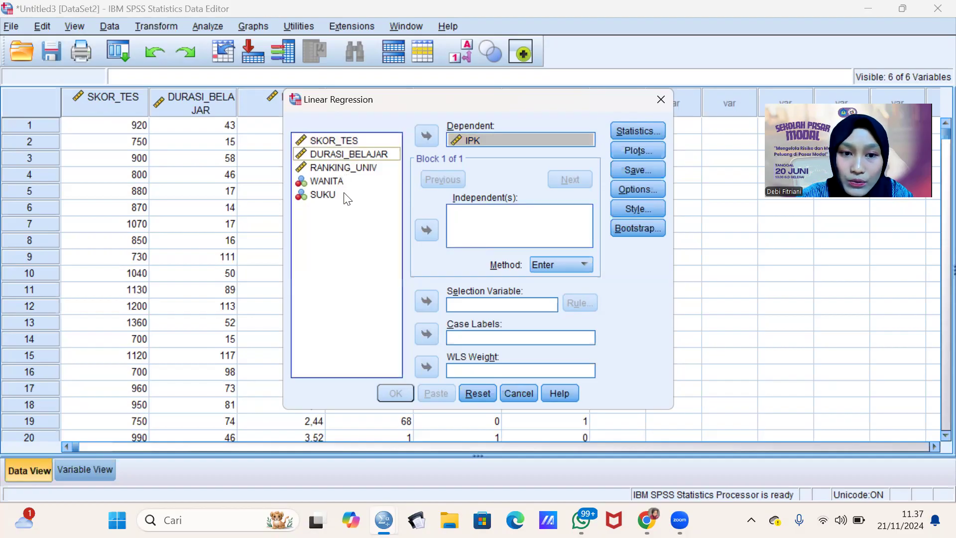
click(427, 231)
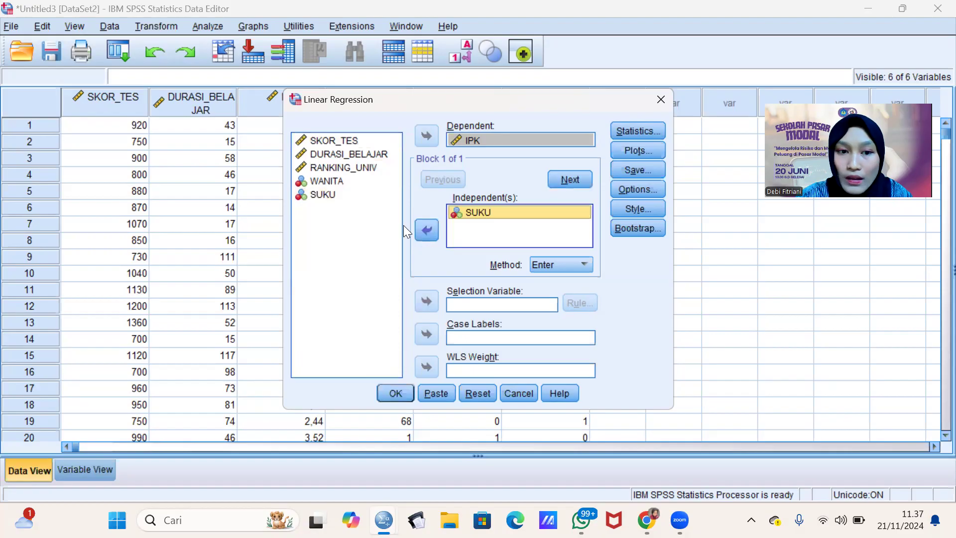
click(337, 181)
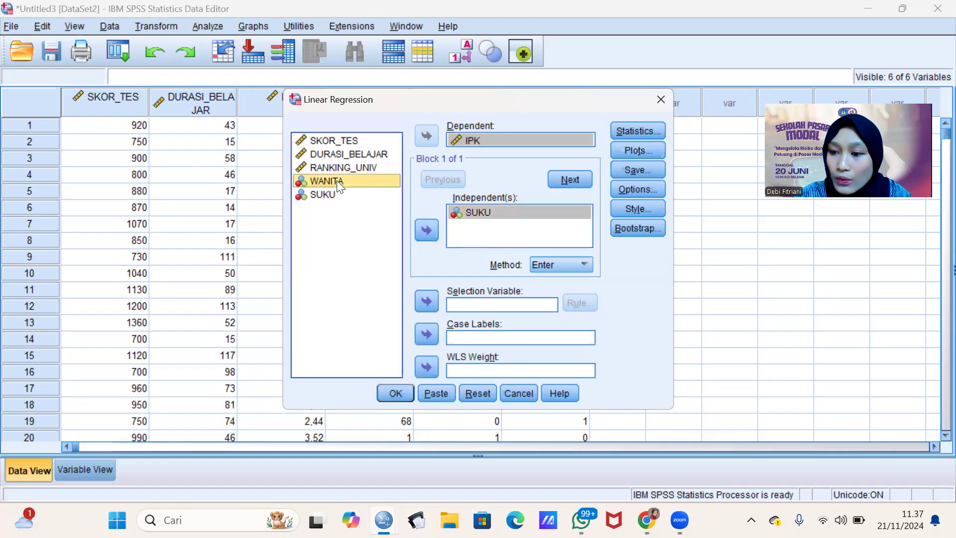
click(426, 230)
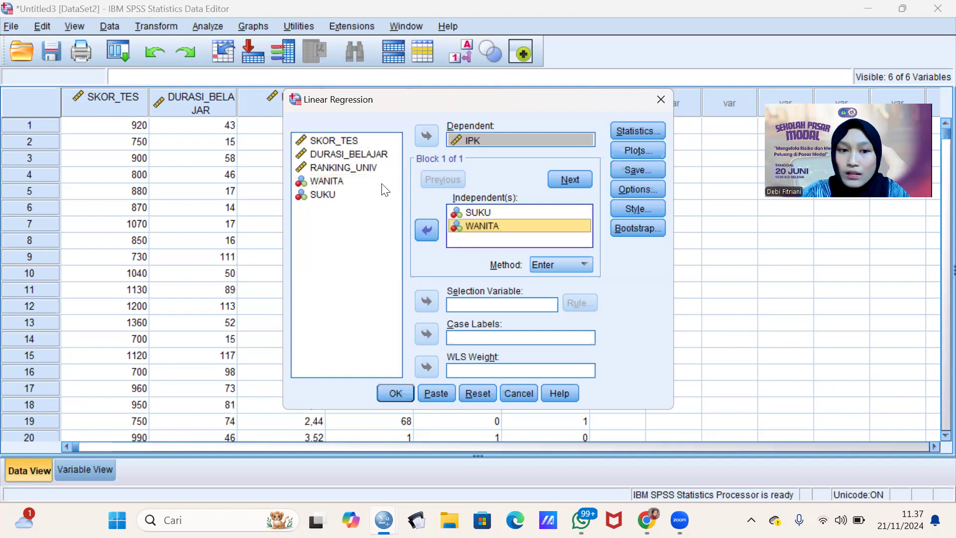
click(363, 168)
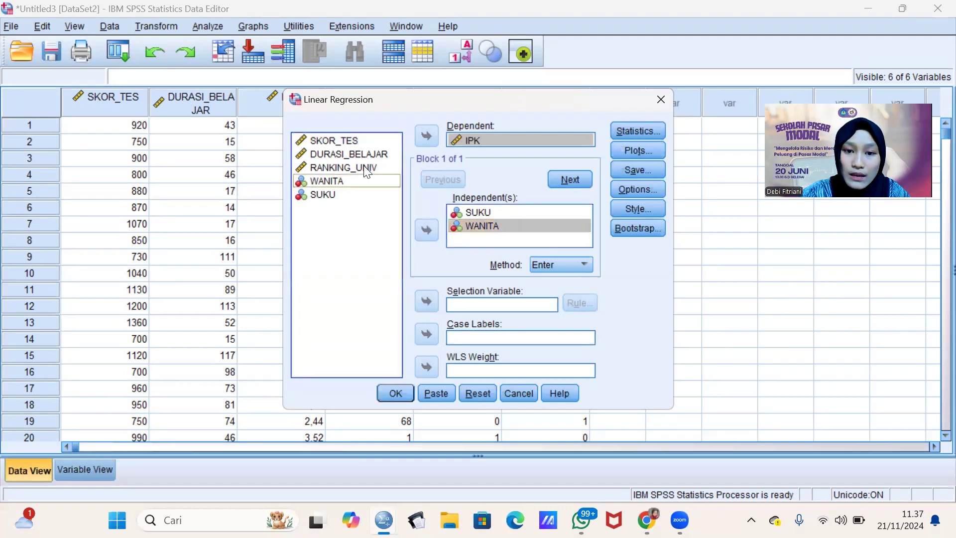
click(421, 232)
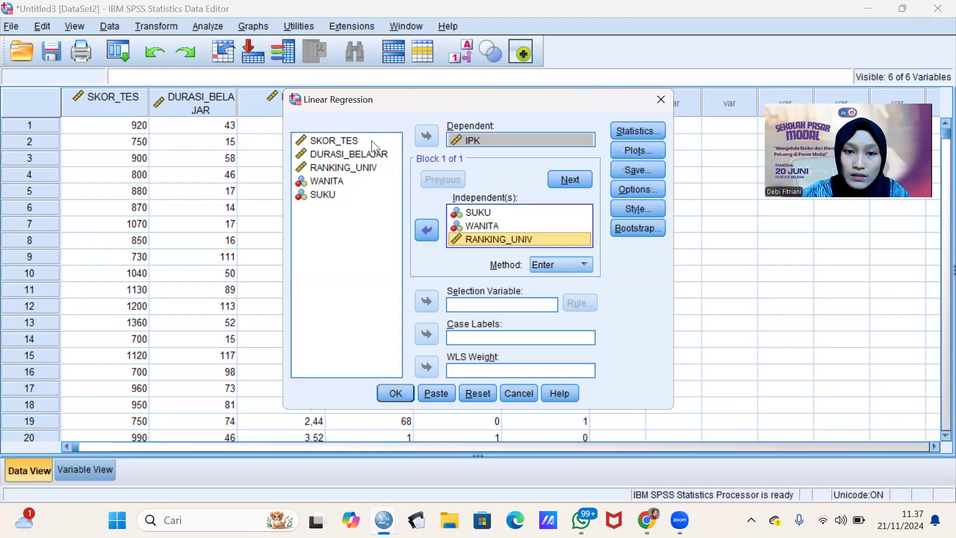
click(381, 155)
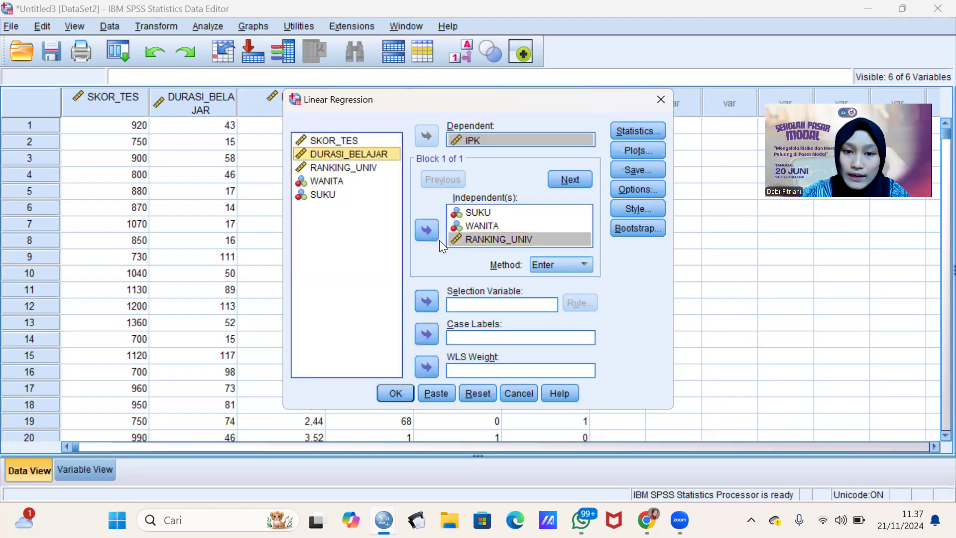
click(429, 230)
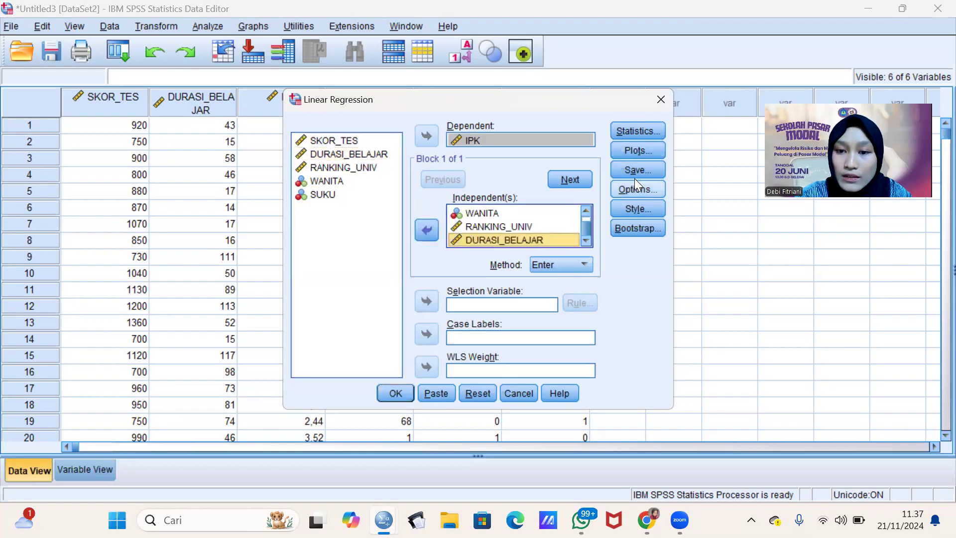
Step: Include confidence intervals at the 95% level in the regression statistics and run the IPK regression
click(631, 130)
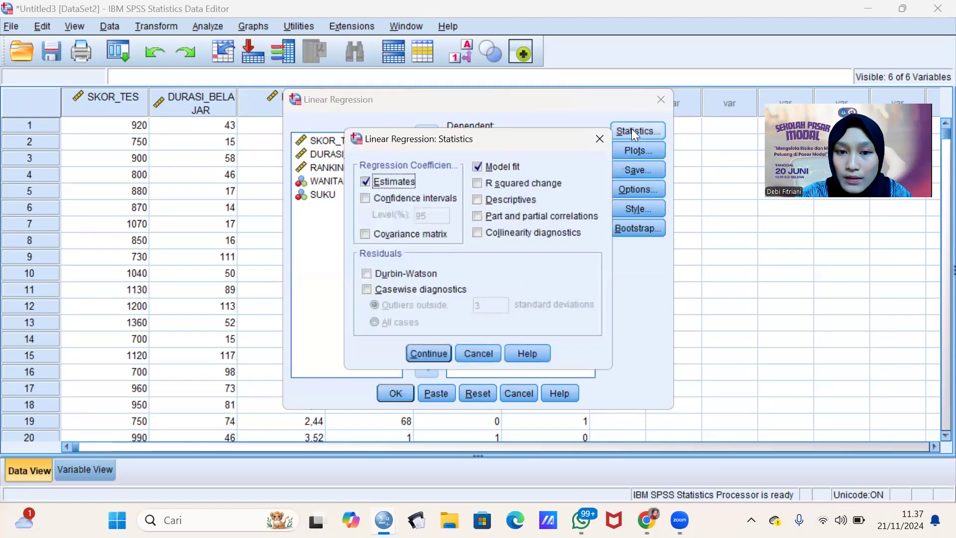
click(365, 197)
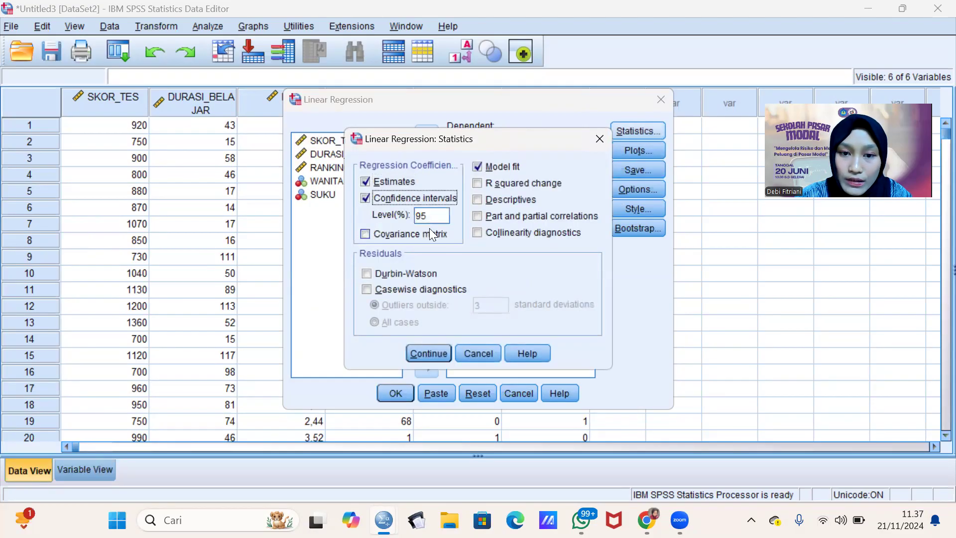
click(421, 354)
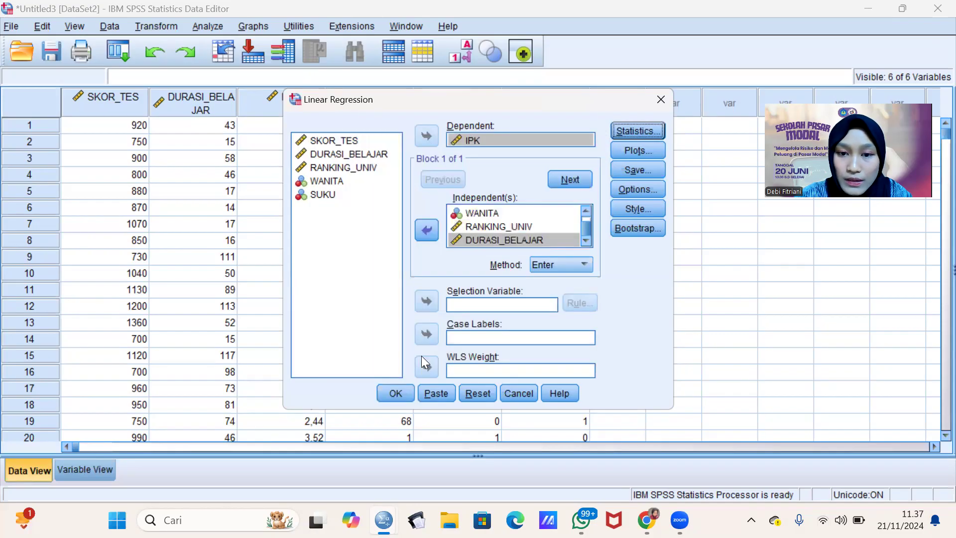
click(396, 394)
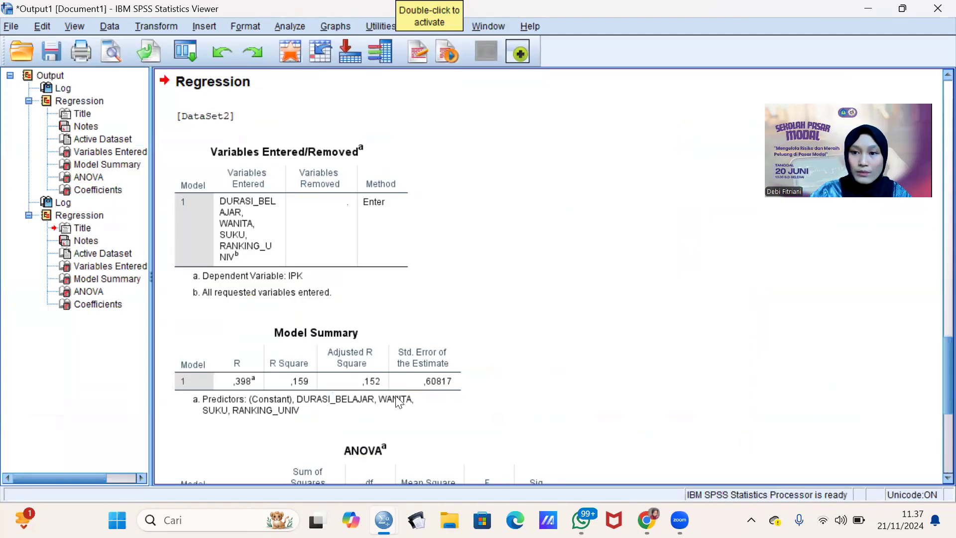
Step: Examine the Model Summary, ANOVA and Coefficients tables of the IPK regression for model fit, significance and each predictor's effect
scroll(398, 402, down, 3)
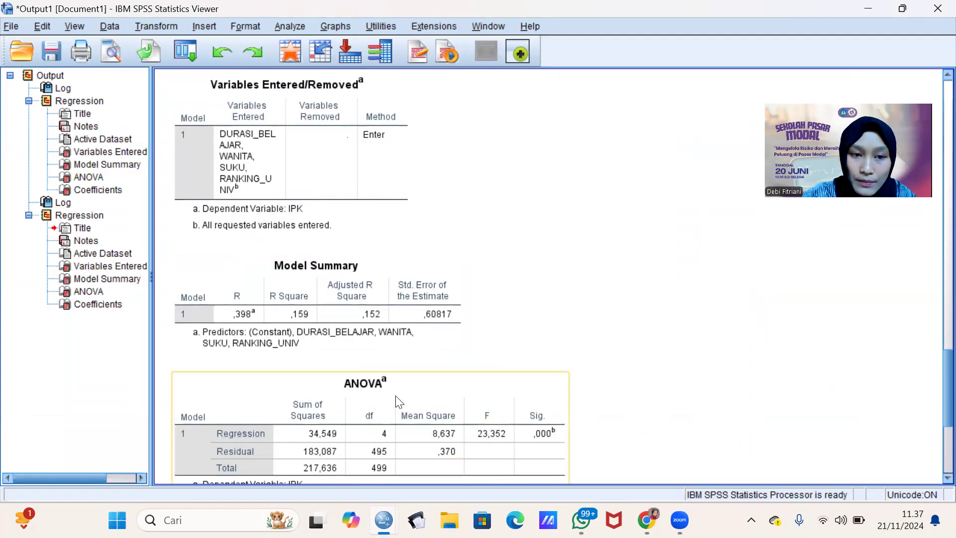
scroll(398, 402, down, 3)
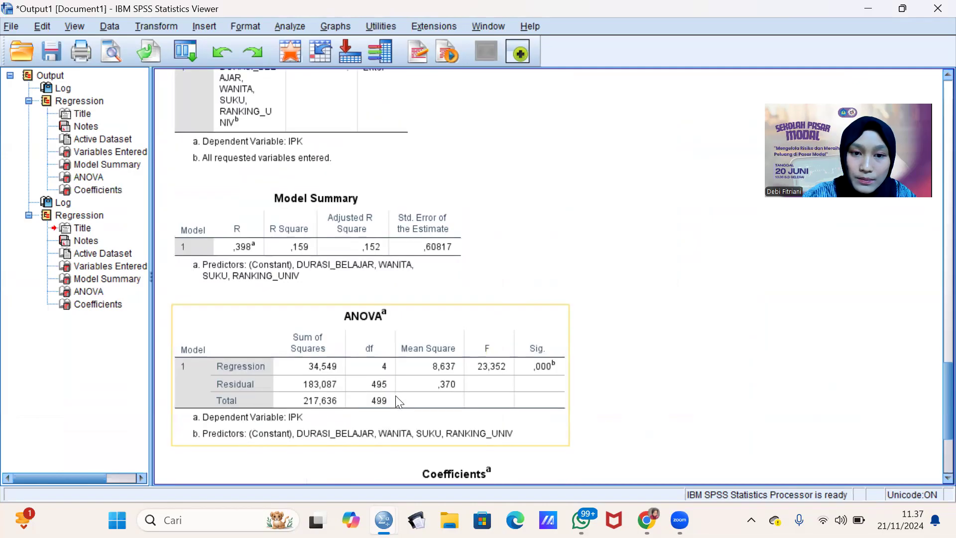
scroll(388, 283, down, 3)
click(388, 283)
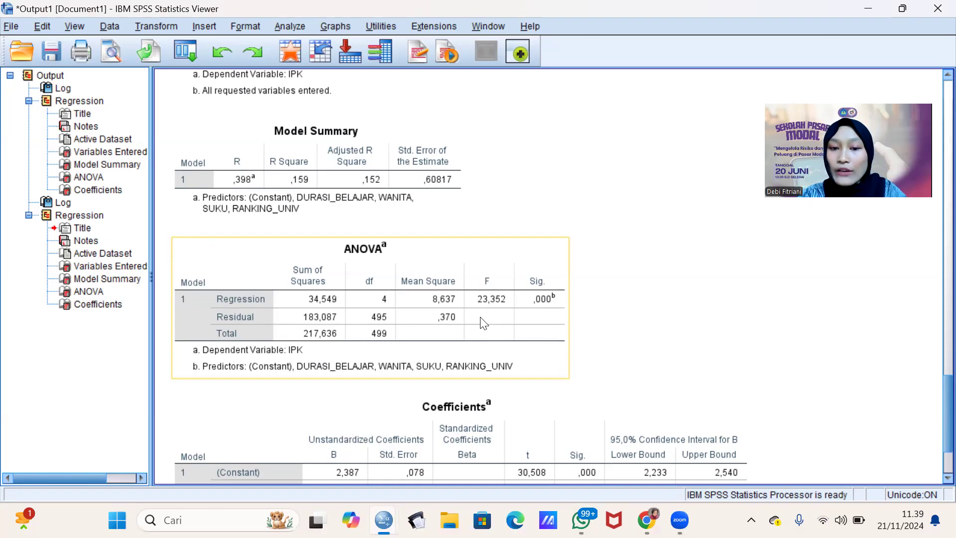
scroll(503, 313, down, 3)
click(506, 313)
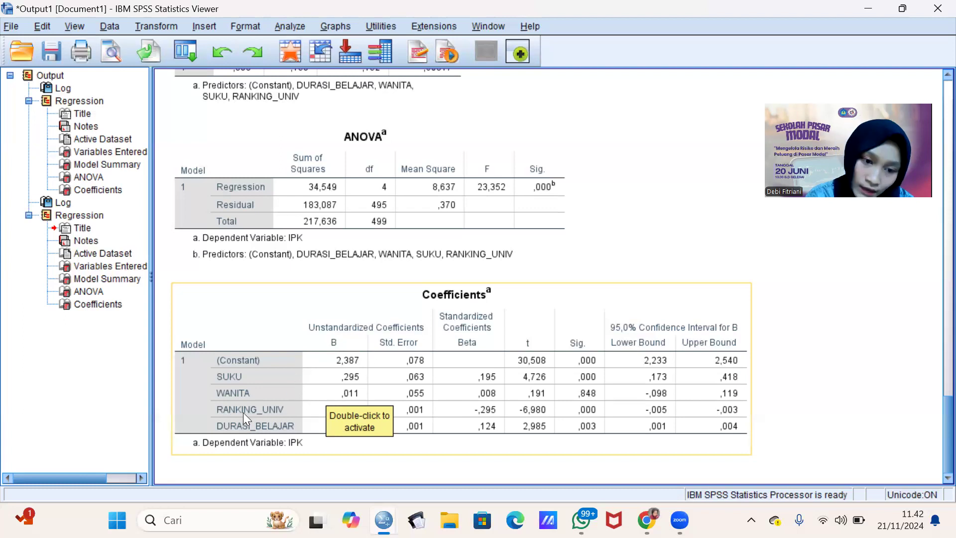
click(345, 452)
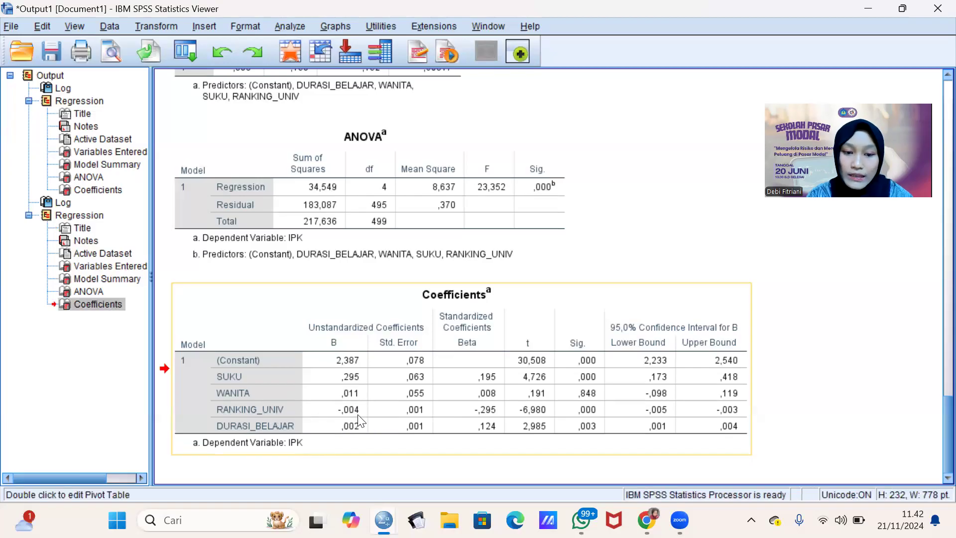